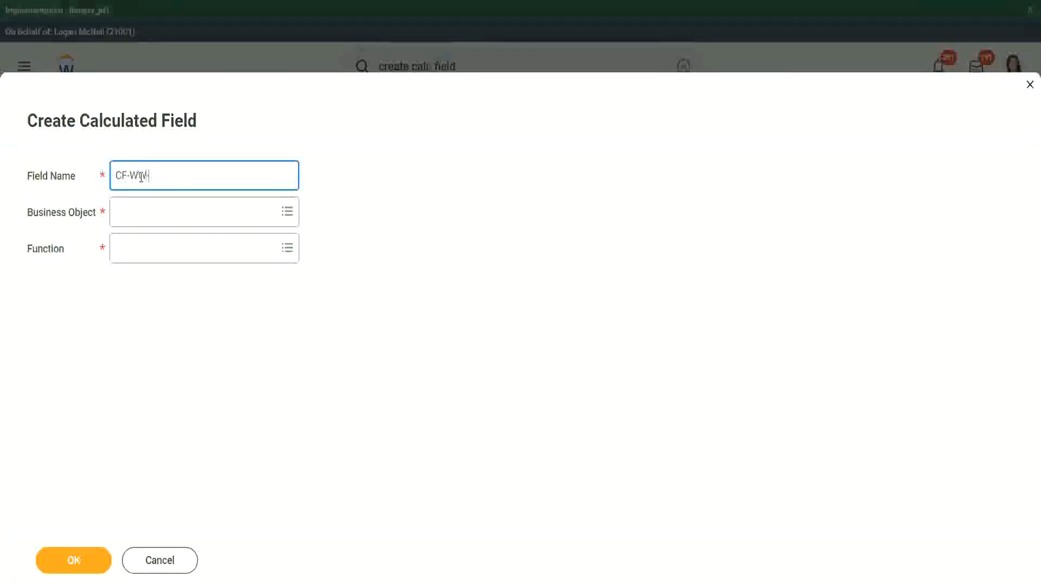
# Step: Name the new calculated field CF-WW-TF-Dependent Relationship is Child
pyautogui.write('-')
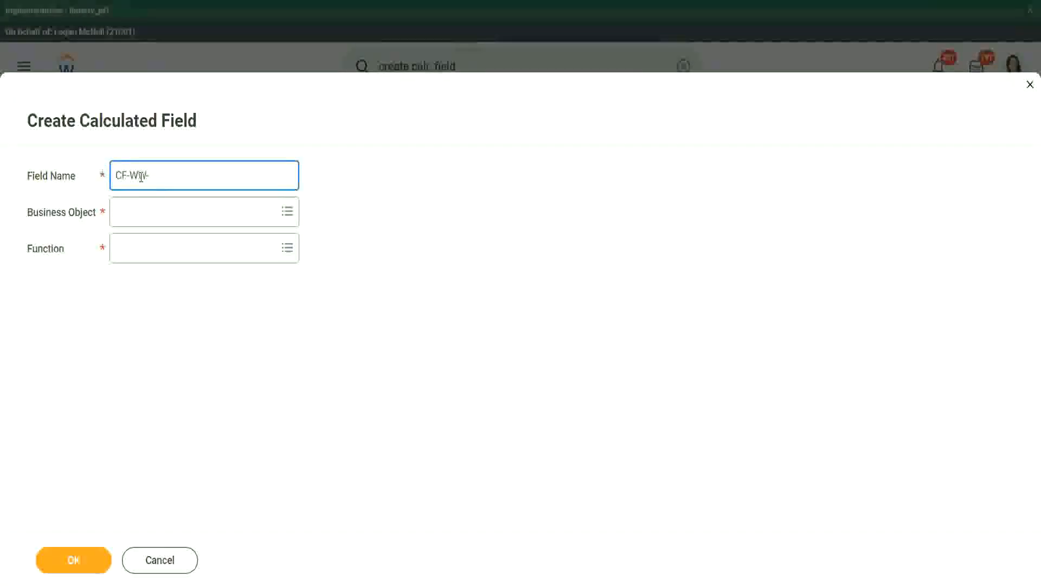
pyautogui.write('TF')
pyautogui.write('Rela')
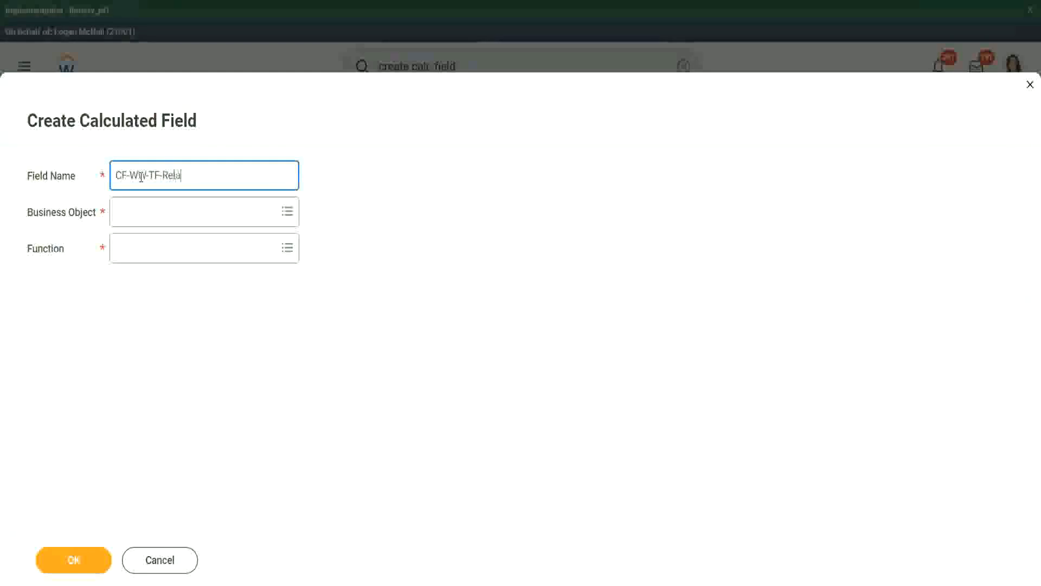
pyautogui.write('tionship is ')
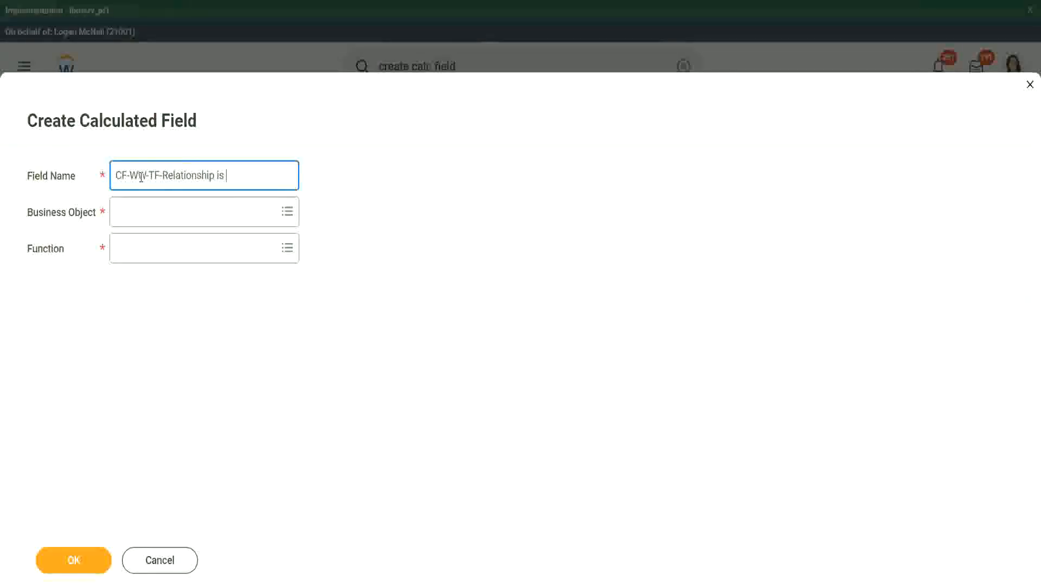
pyautogui.write('child')
pyautogui.press('Left')
pyautogui.press('Left')
pyautogui.press('Delete')
pyautogui.write('CF-WW-TF-Depende')
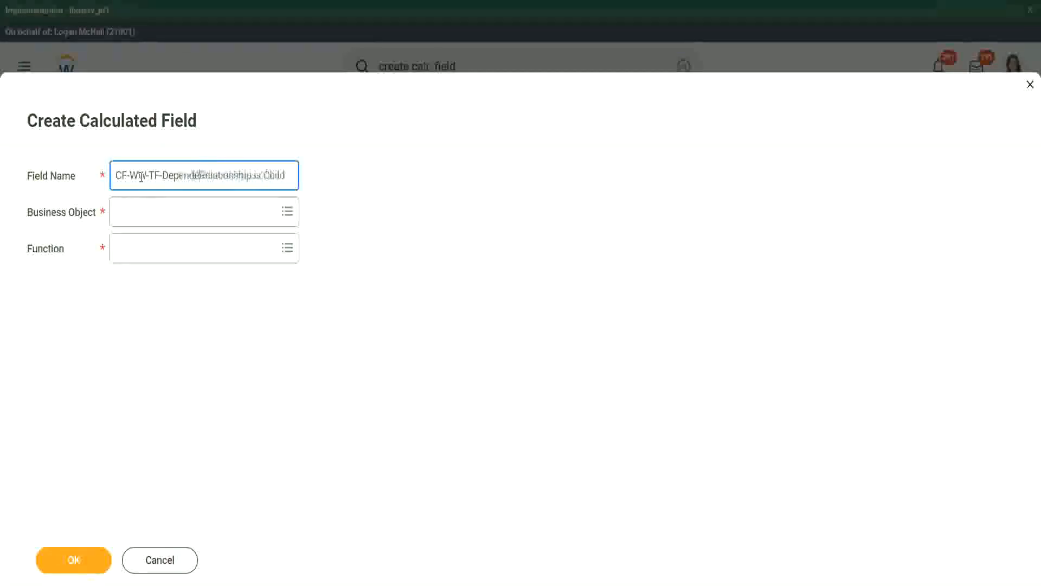
pyautogui.write('nt Relationship is Chil')
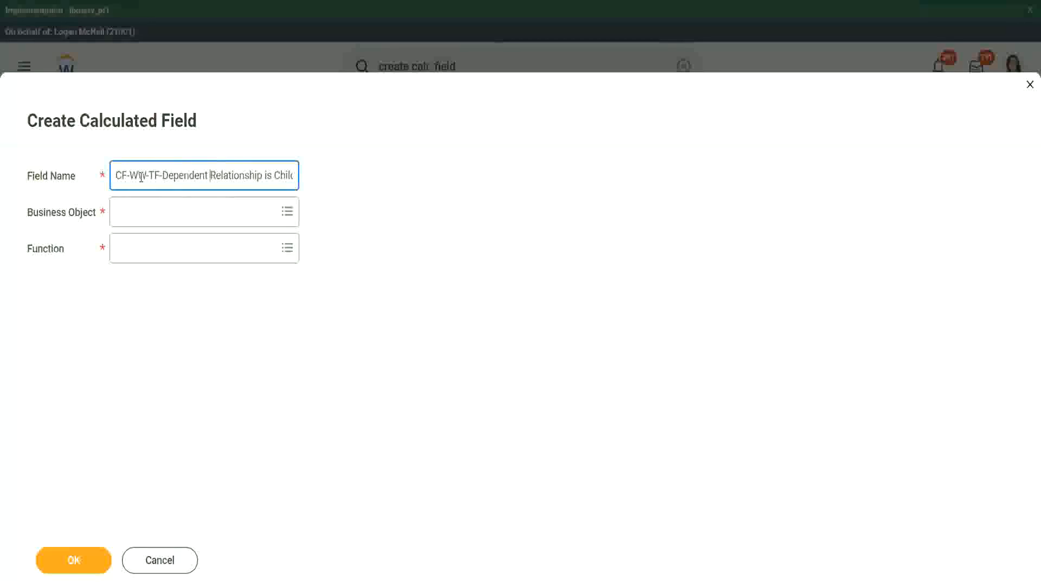
pyautogui.press('Tab')
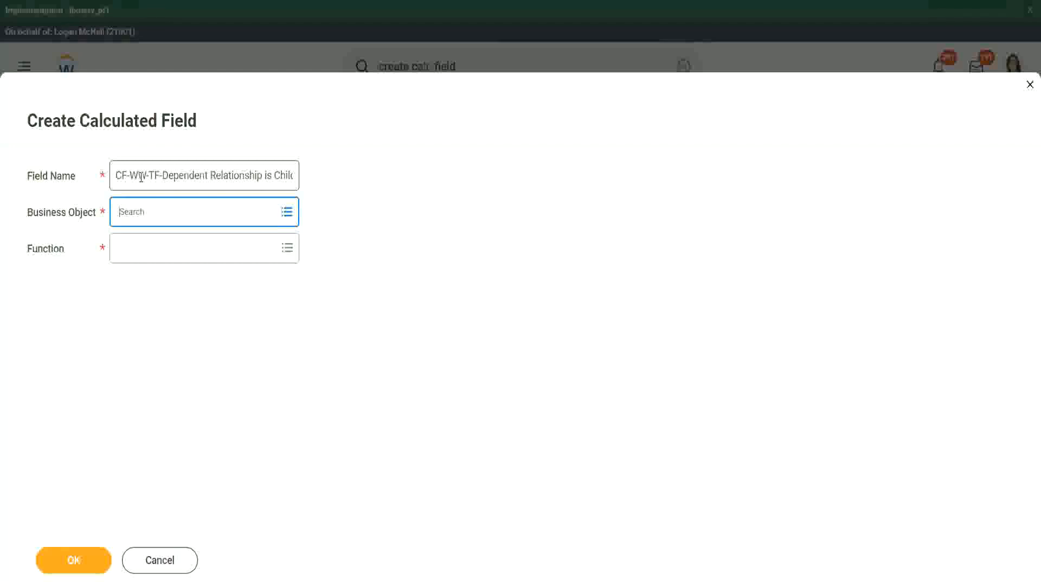
# Step: Set the calculated field's business object to Dependent and its function to True/False Condition, and proceed to the calculation definition
pyautogui.write('depedne')
pyautogui.press('Return')
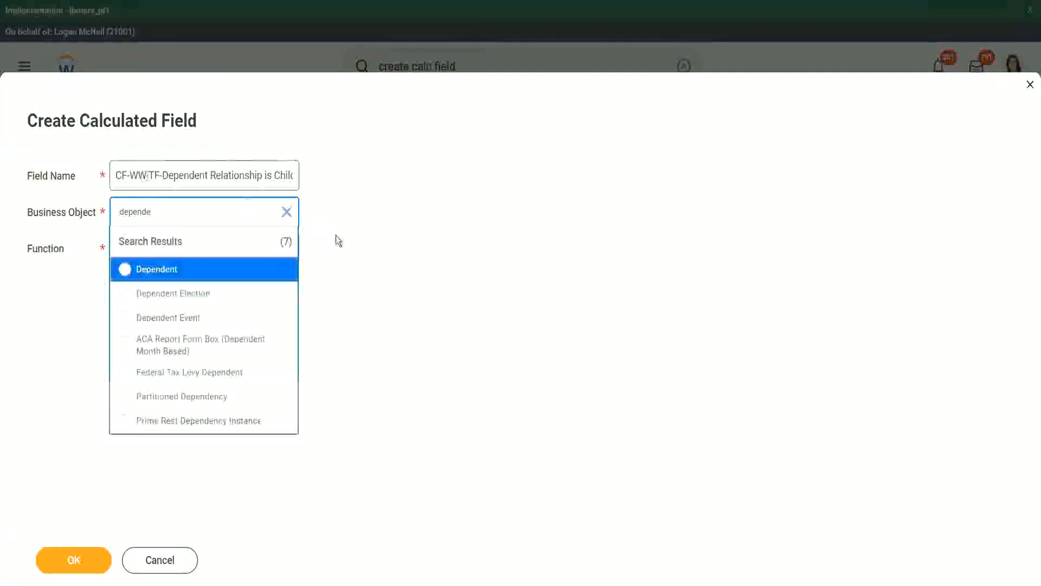
pyautogui.click(178, 273)
pyautogui.click(151, 247)
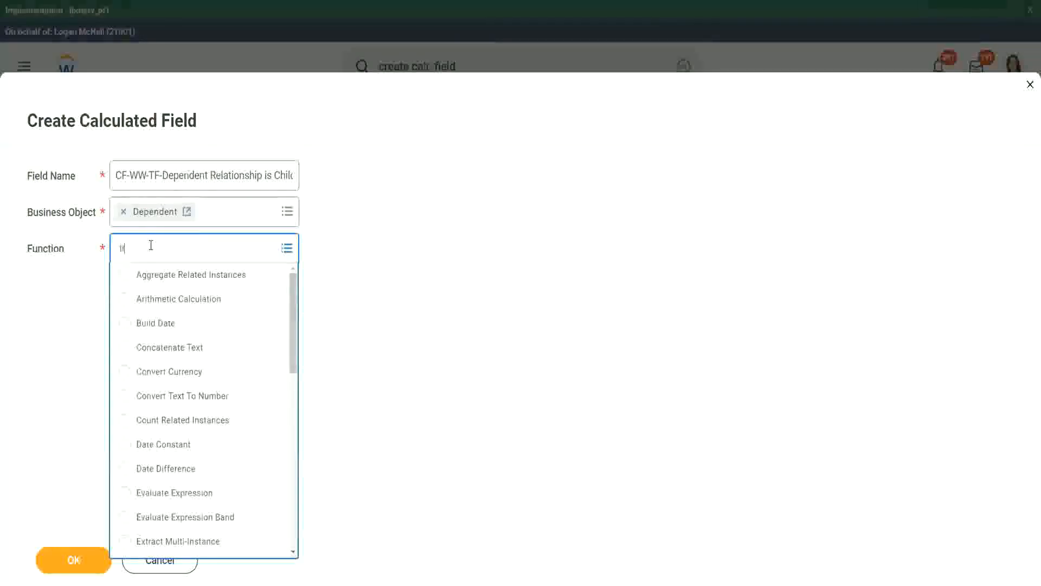
pyautogui.write('true')
pyautogui.press('Return')
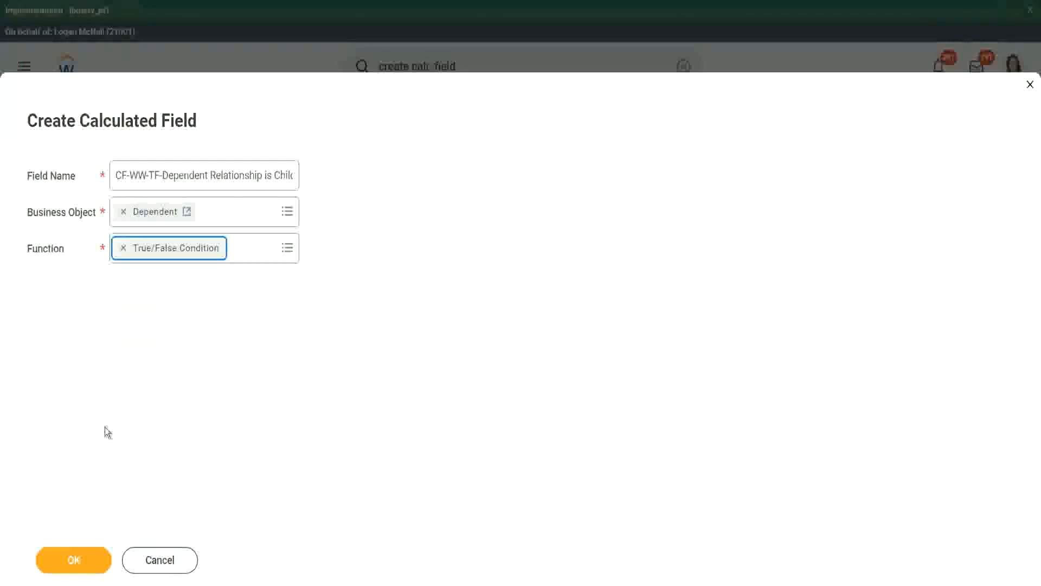
pyautogui.click(84, 563)
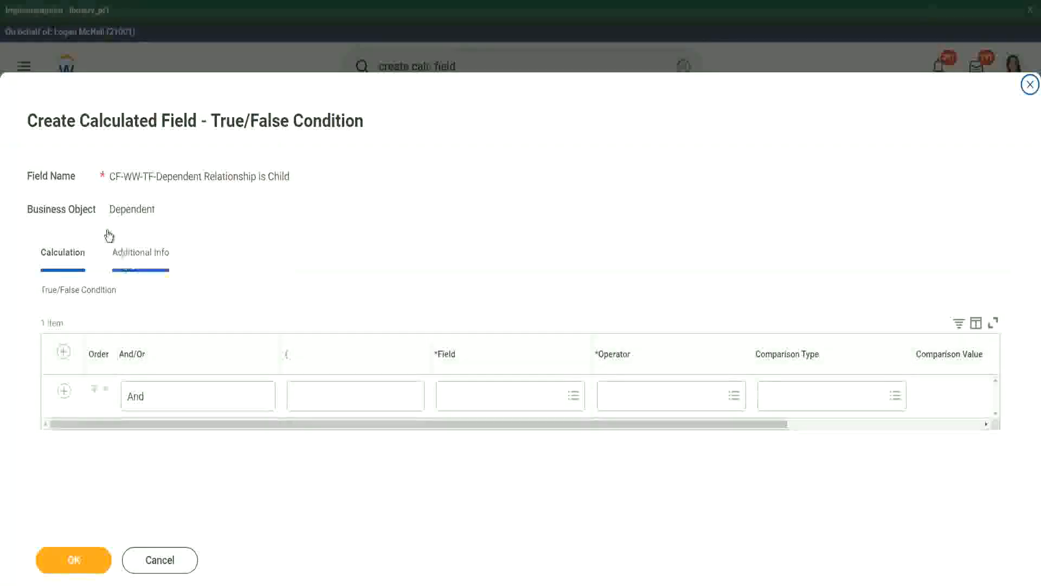
# Step: Choose the single-instance Relationship field for the condition row and review its report field details
pyautogui.moveTo(110, 210); pyautogui.dragTo(153, 210)
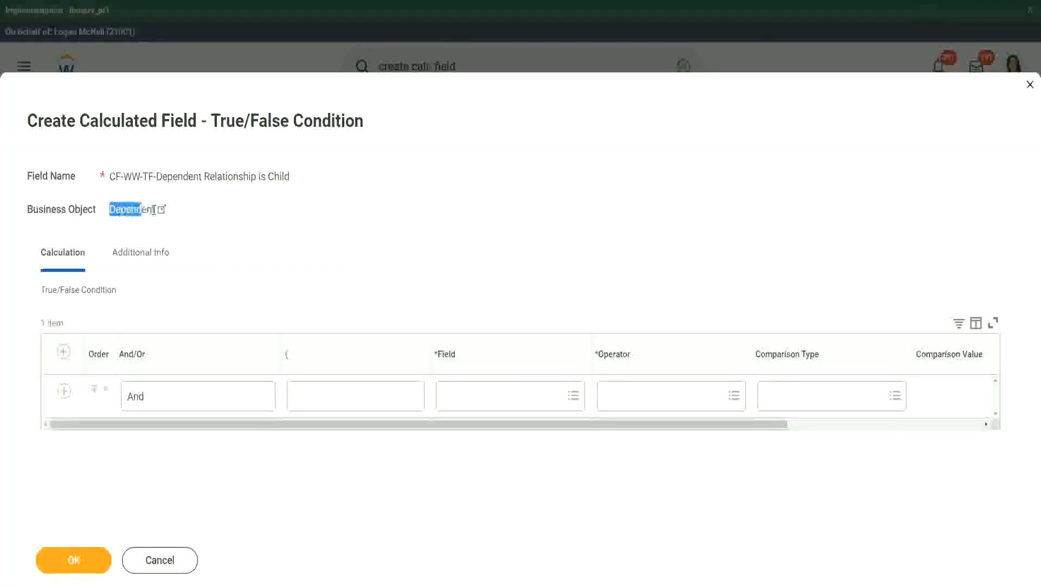
pyautogui.click(428, 223)
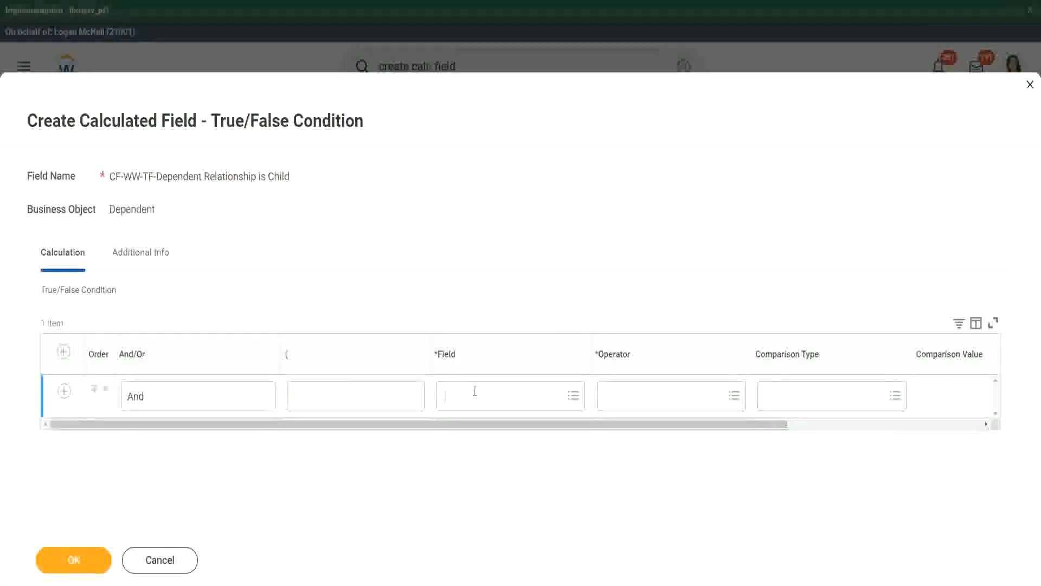
pyautogui.write('relation')
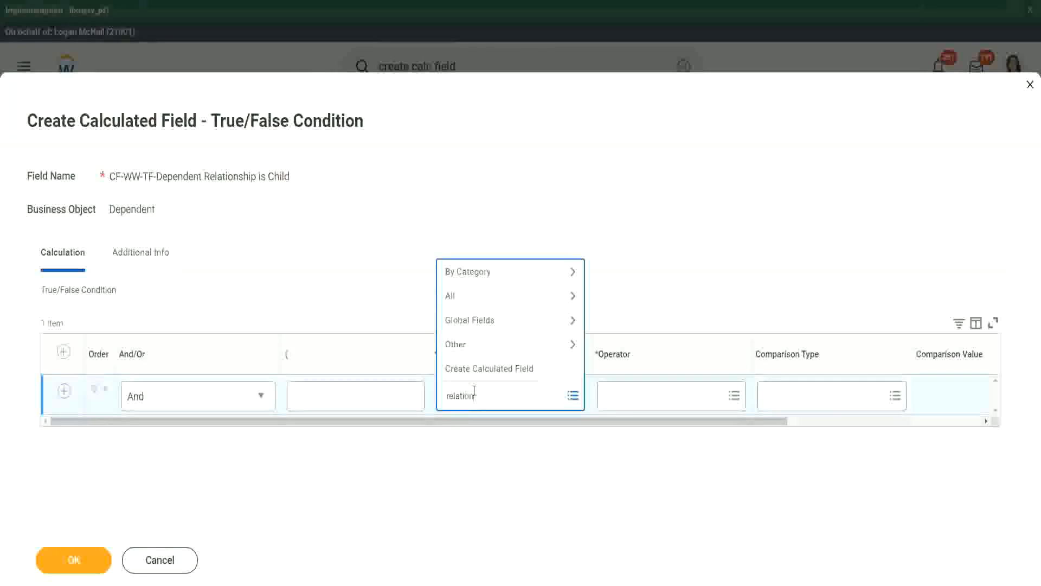
pyautogui.write('ship')
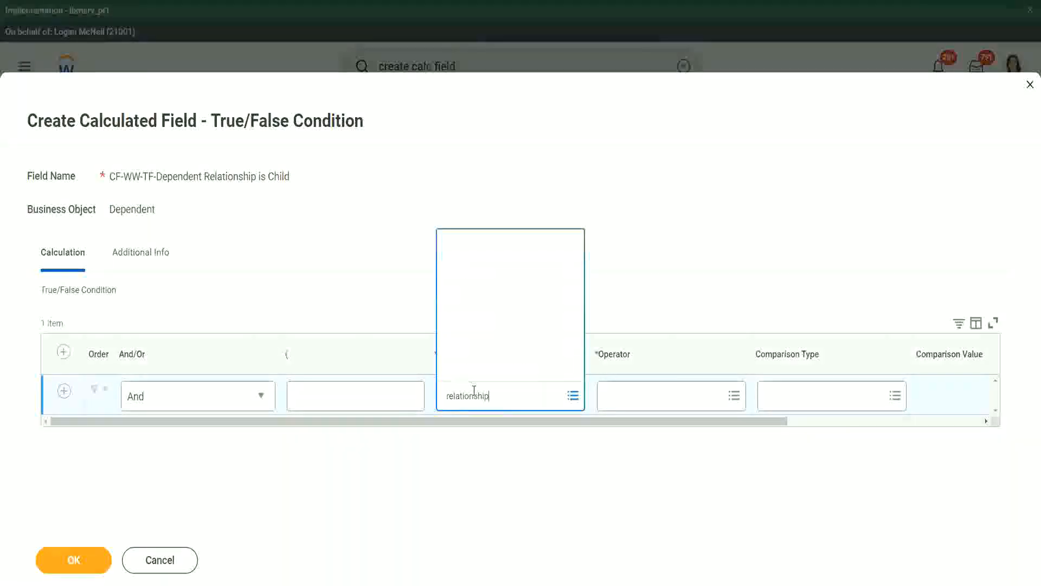
pyautogui.press('Return')
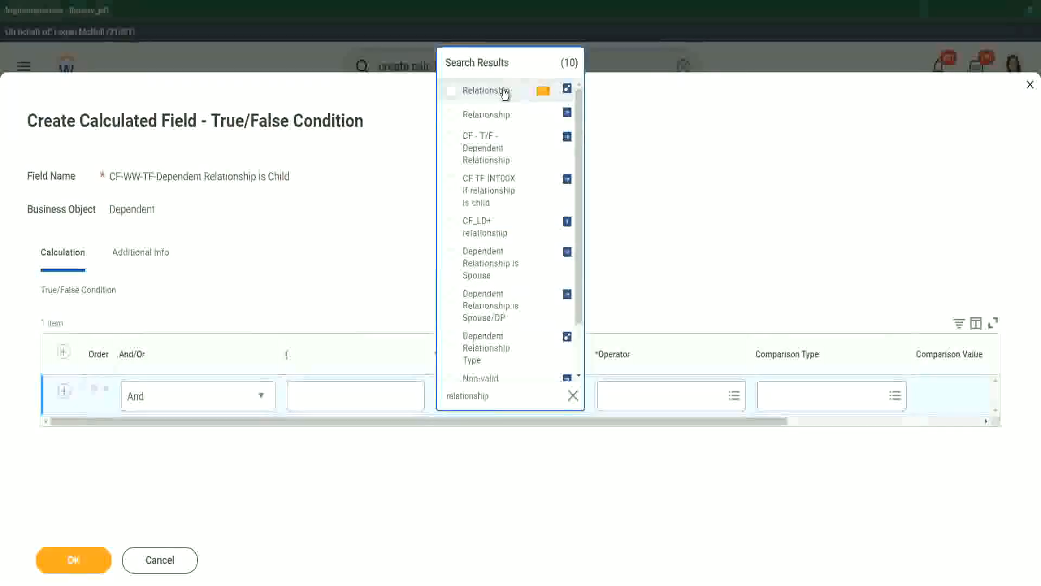
pyautogui.click(503, 93)
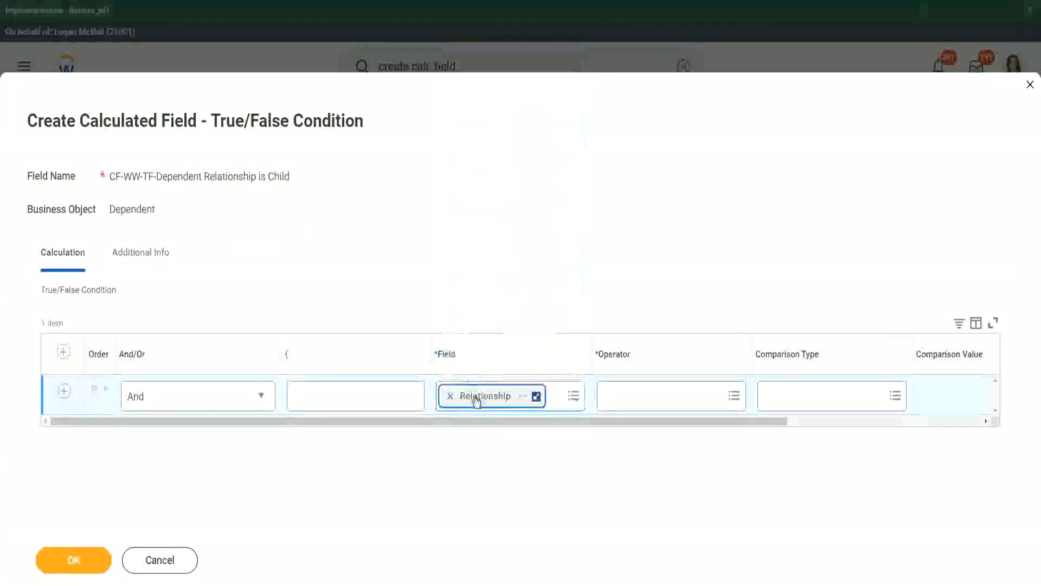
pyautogui.click(523, 398)
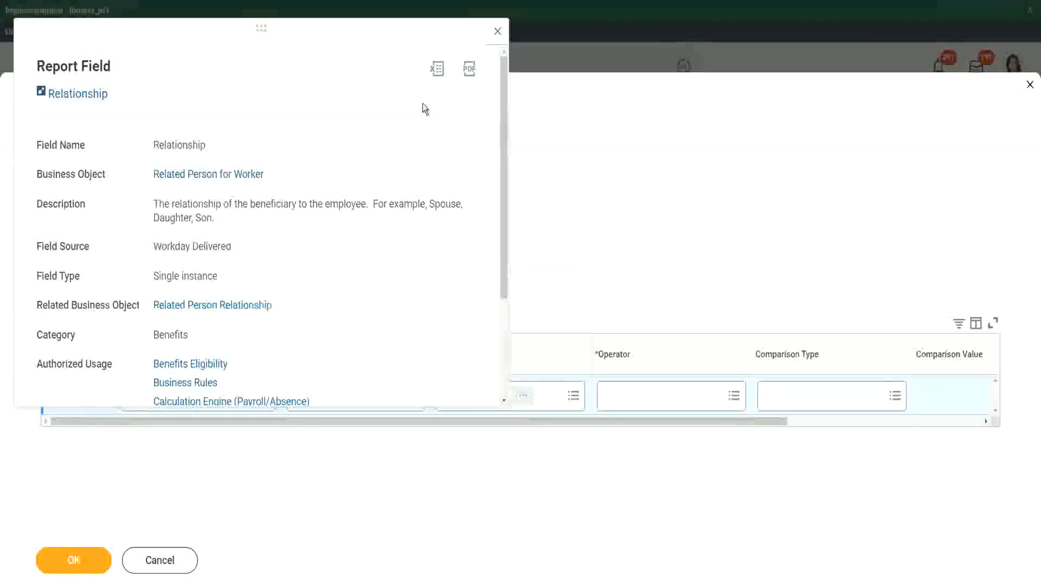
pyautogui.click(498, 32)
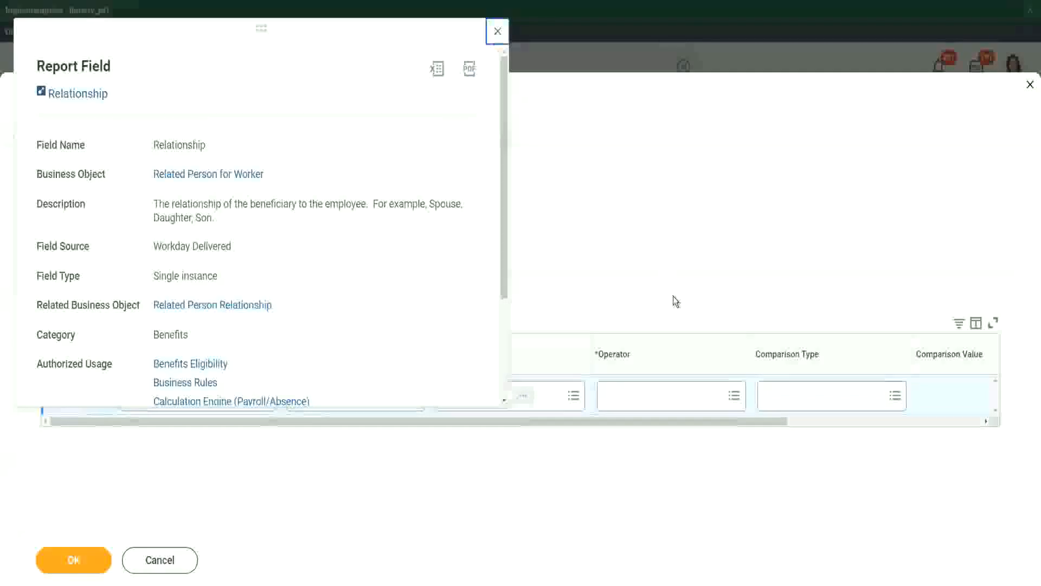
# Step: Set the condition's operator to "in the selection list"
pyautogui.click(641, 395)
pyautogui.click(650, 345)
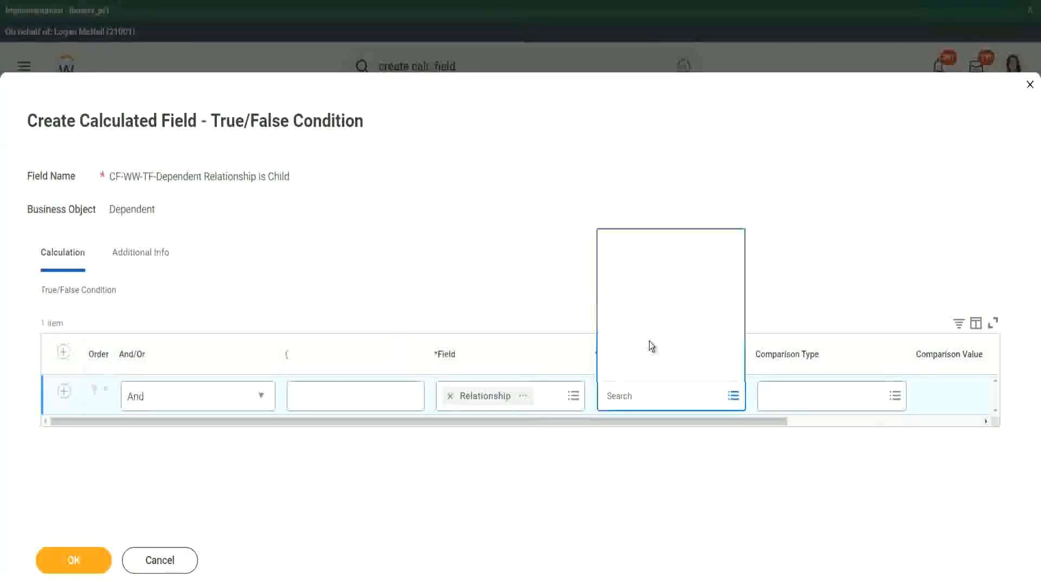
pyautogui.click(665, 299)
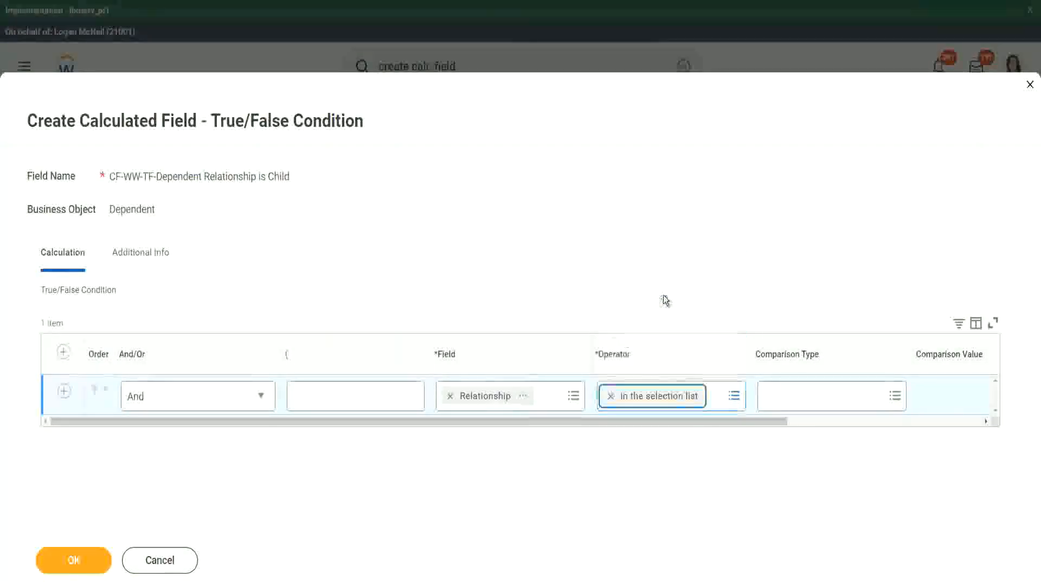
# Step: Set the condition's comparison value to Child and save the True/False calculated field
pyautogui.moveTo(669, 430); pyautogui.dragTo(878, 417)
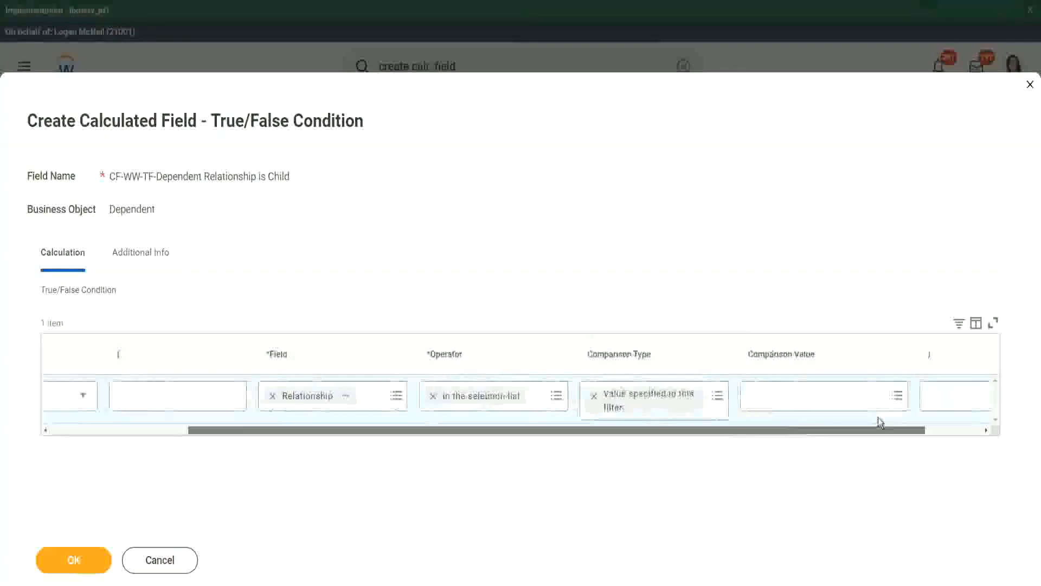
pyautogui.click(710, 396)
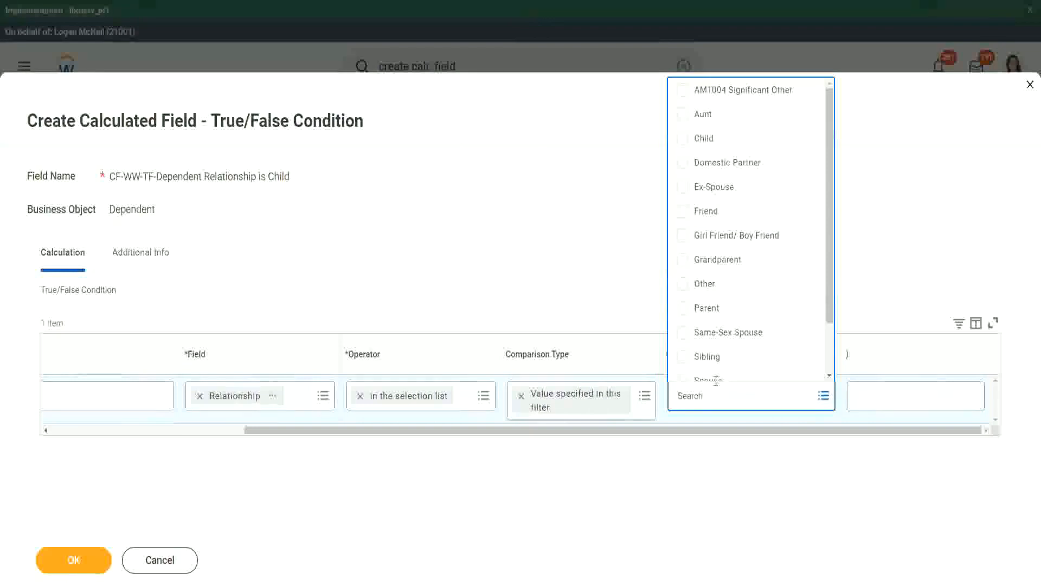
pyautogui.click(684, 140)
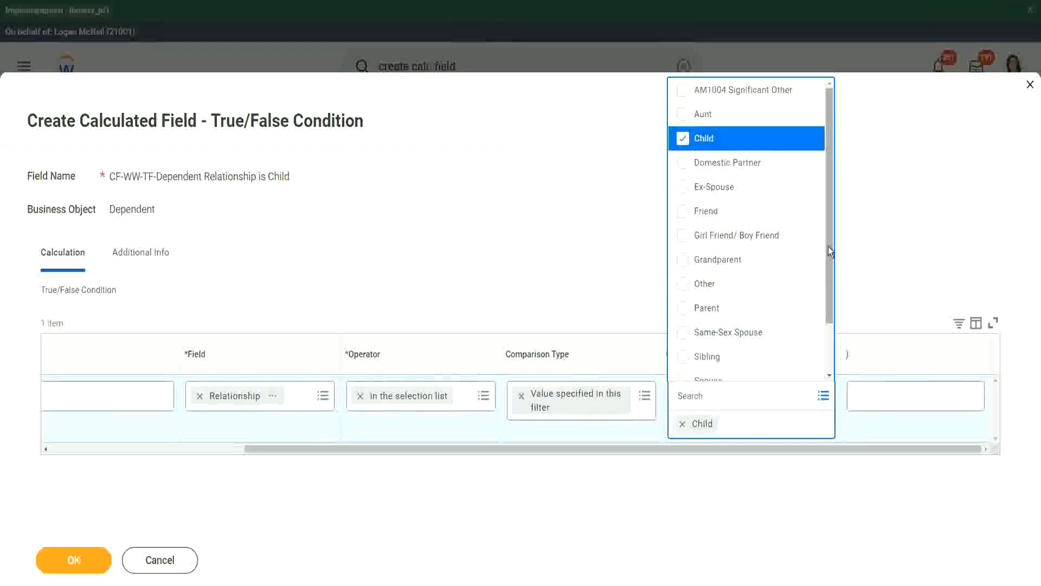
pyautogui.moveTo(828, 246); pyautogui.dragTo(828, 312)
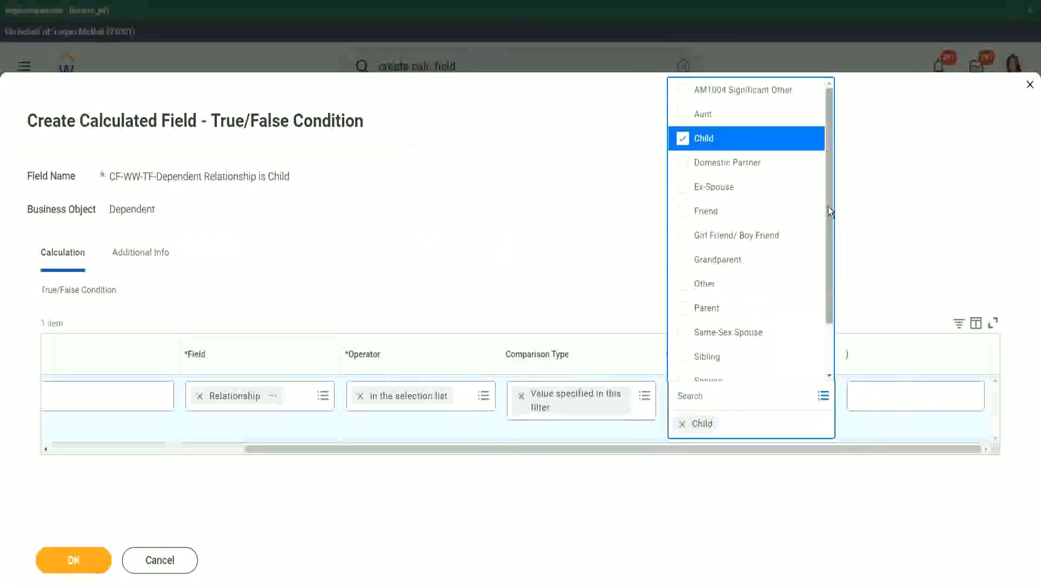
pyautogui.moveTo(828, 206); pyautogui.dragTo(828, 276)
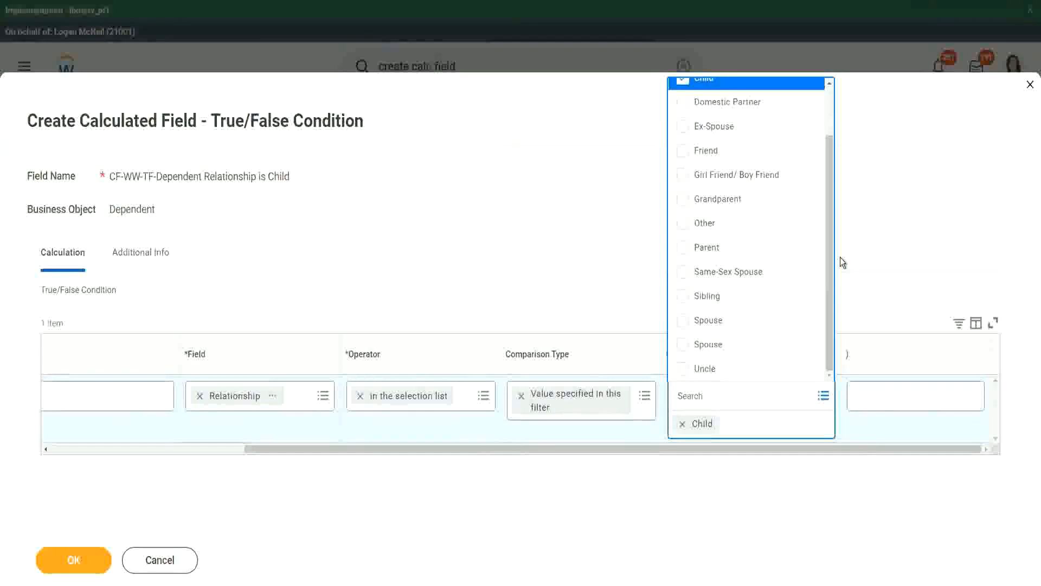
pyautogui.click(560, 243)
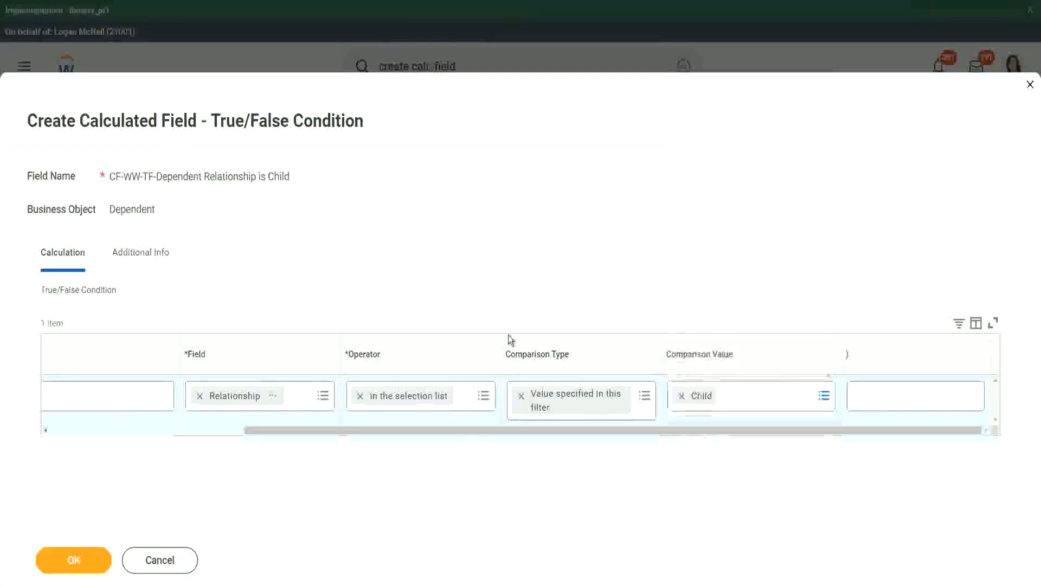
pyautogui.moveTo(294, 434); pyautogui.dragTo(86, 455)
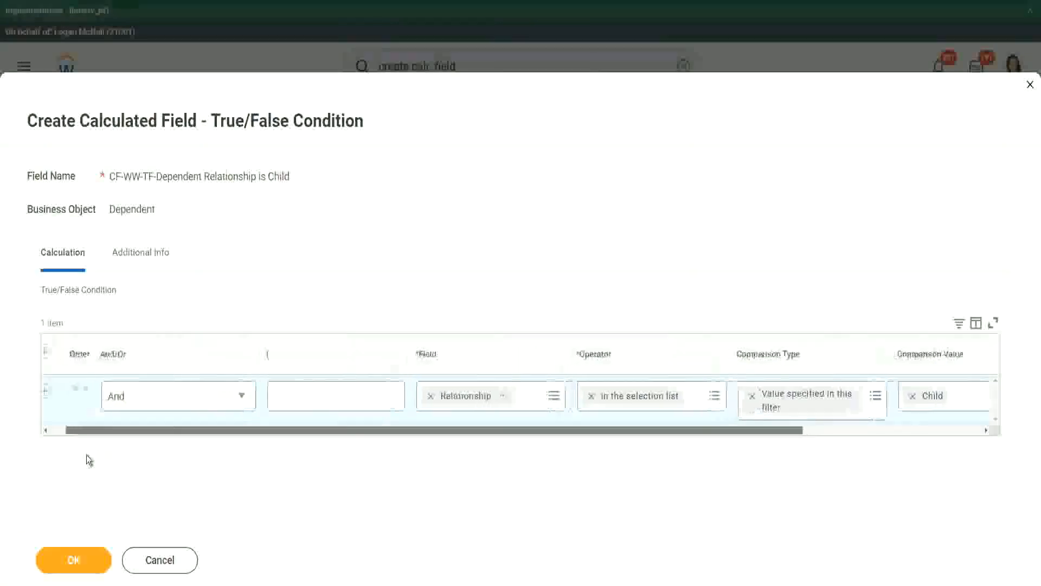
pyautogui.click(71, 561)
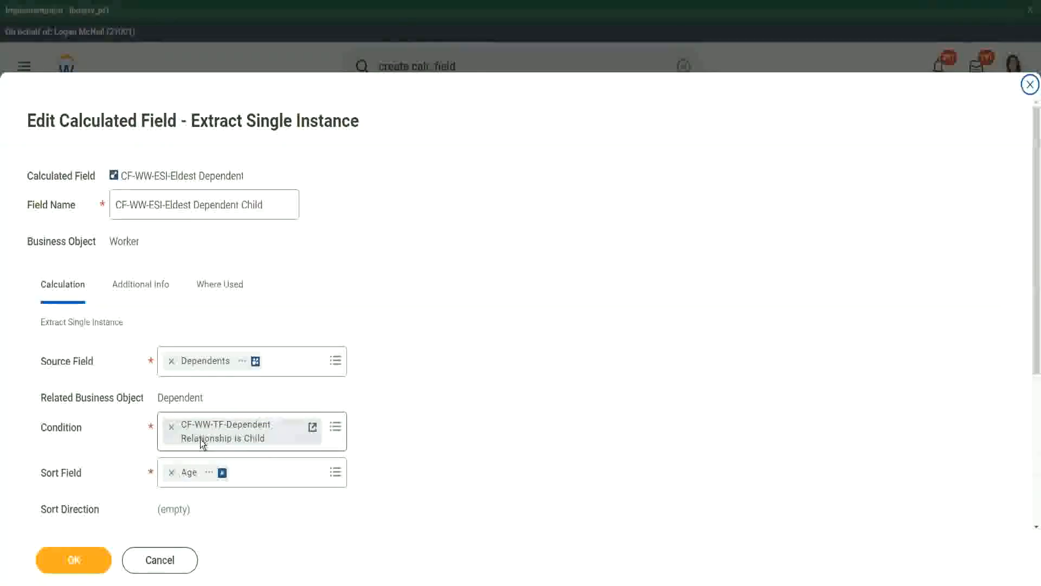
# Step: Save the CF-WW-ESI-Eldest Dependent Child calculated field and copy its name from the save confirmation
pyautogui.scroll(-3, 201, 439)
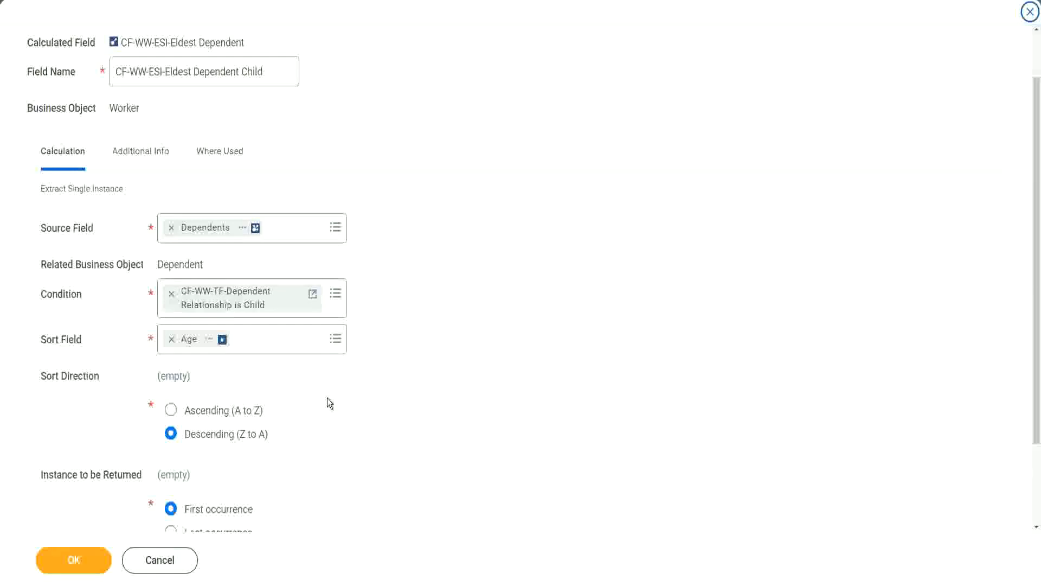
pyautogui.click(67, 565)
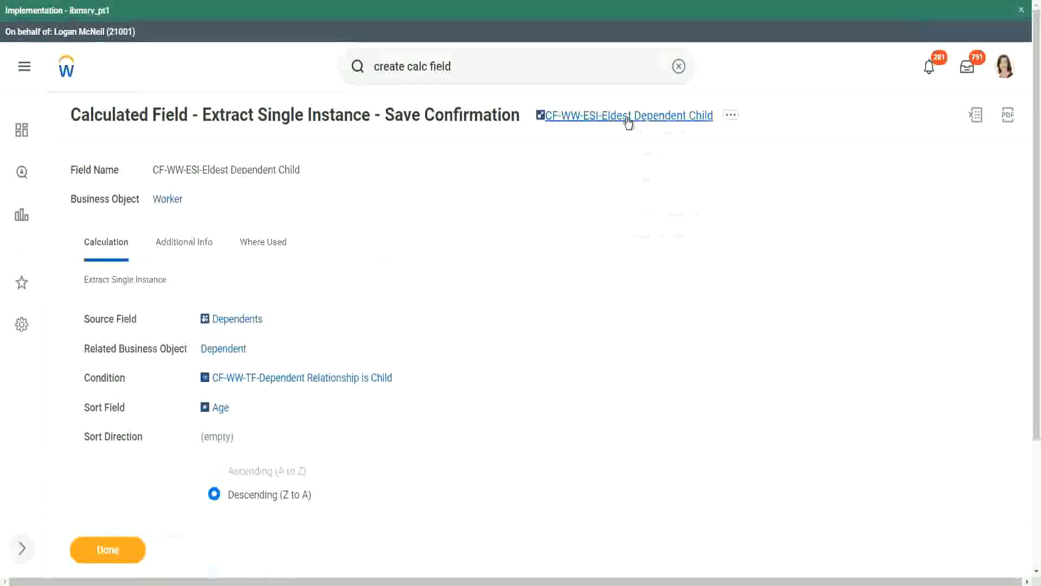
pyautogui.rightClick(629, 122)
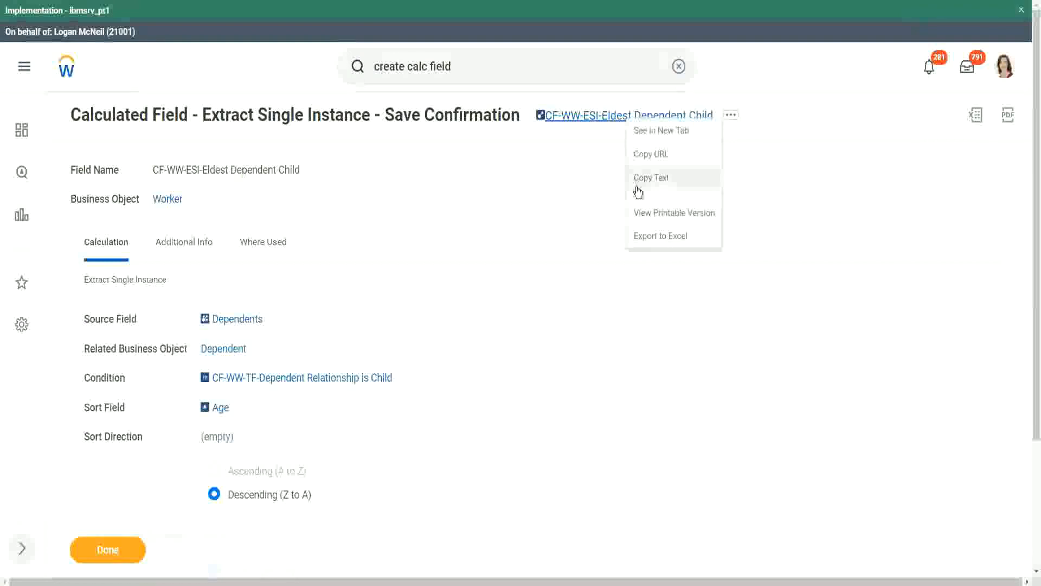
pyautogui.click(464, 65)
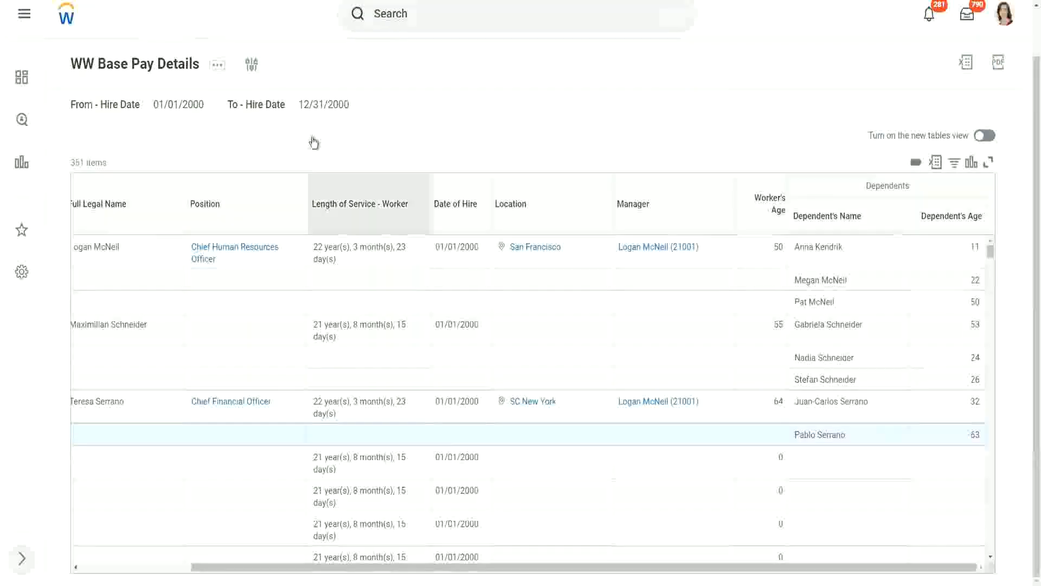
# Step: Open the WW Base Pay Details custom report definition for editing
pyautogui.click(219, 67)
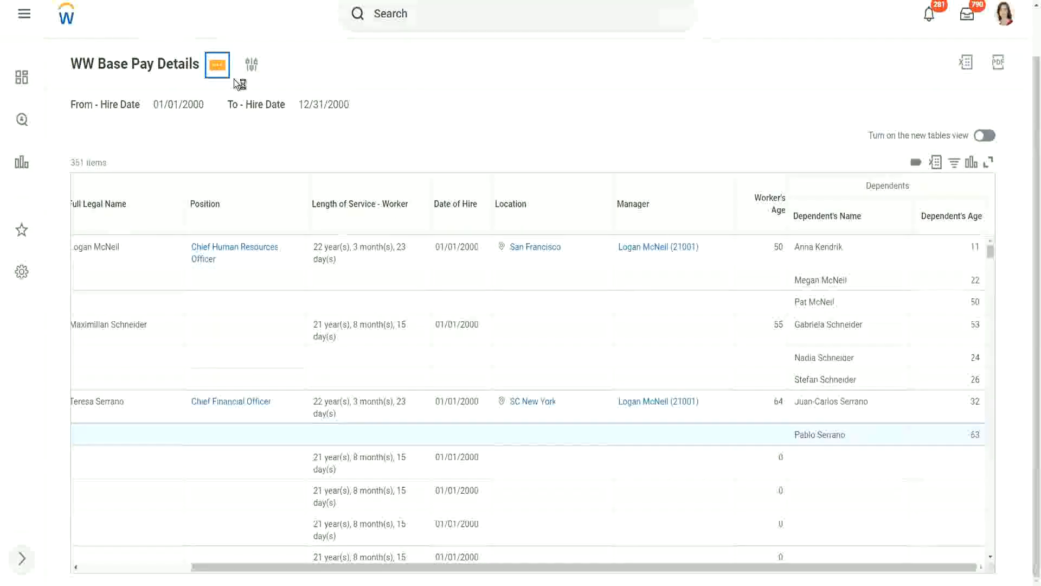
pyautogui.click(219, 70)
pyautogui.moveTo(285, 123)
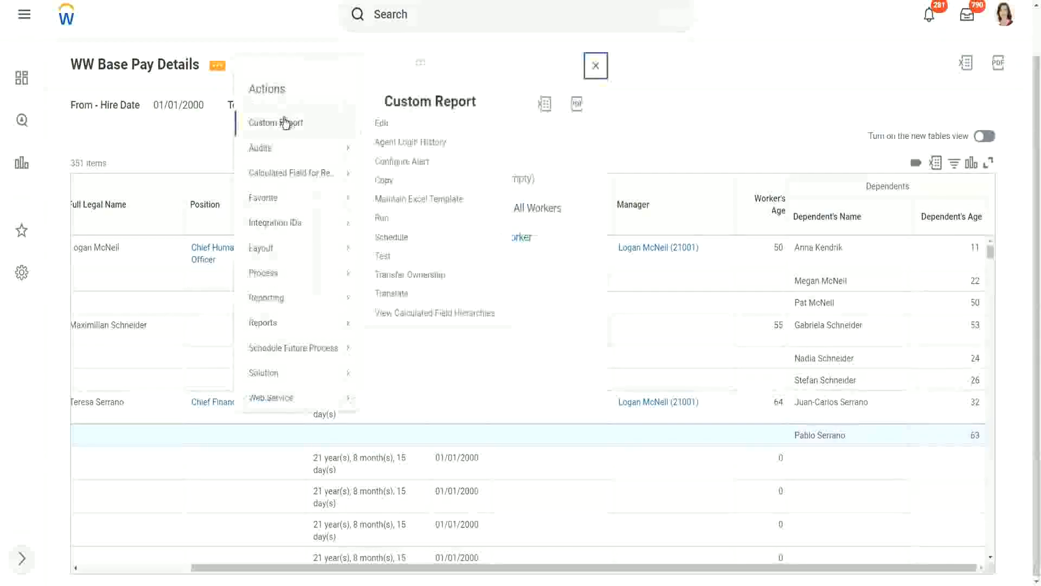
pyautogui.click(383, 124)
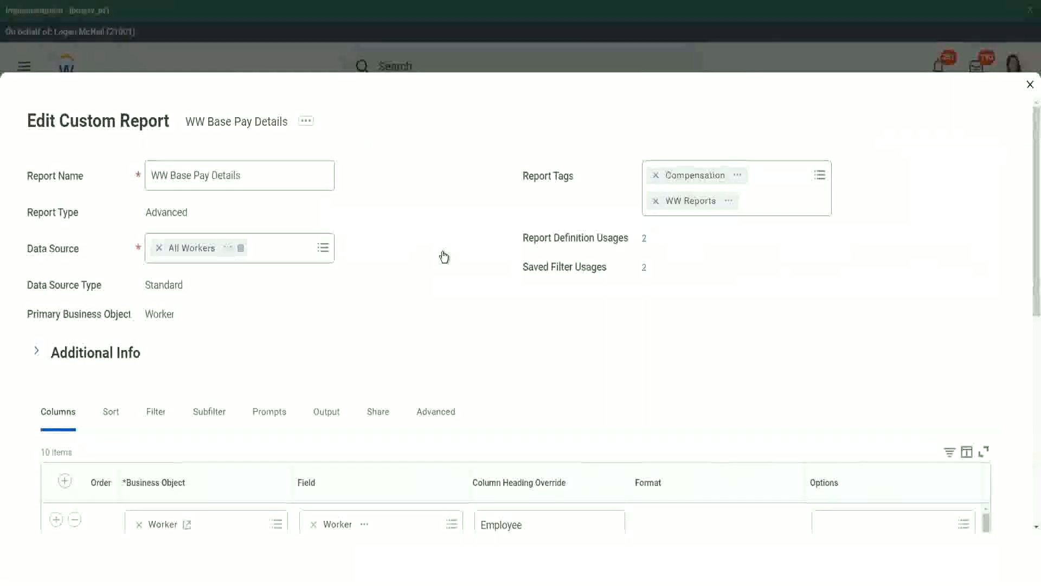
# Step: Add a Worker column below Worker's Age in the report, using the field CF-WW-ESI-Eldest Dependent Child
pyautogui.scroll(-5, 441, 262)
pyautogui.scroll(-3, 293, 396)
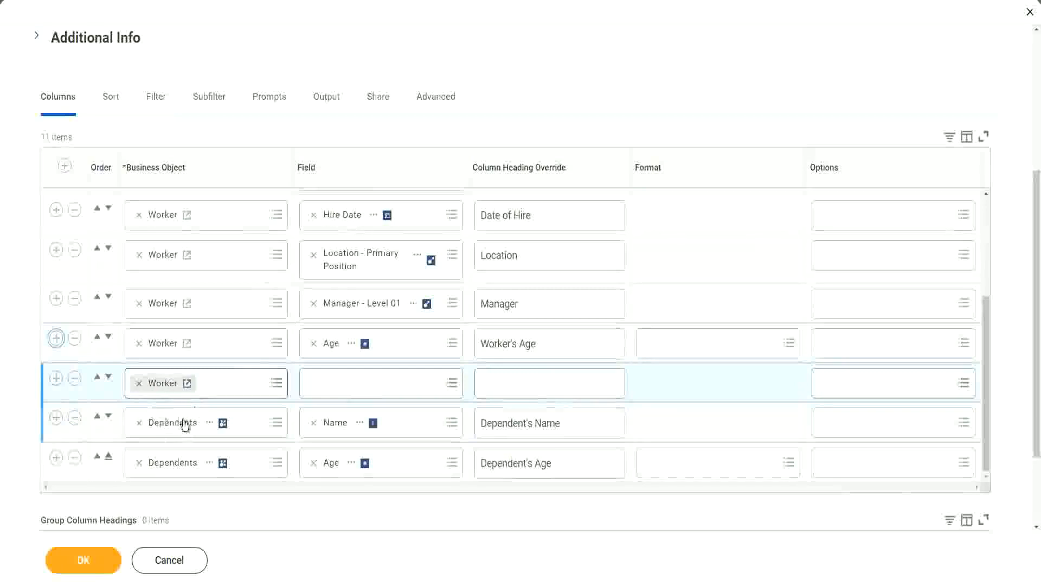
pyautogui.click(344, 378)
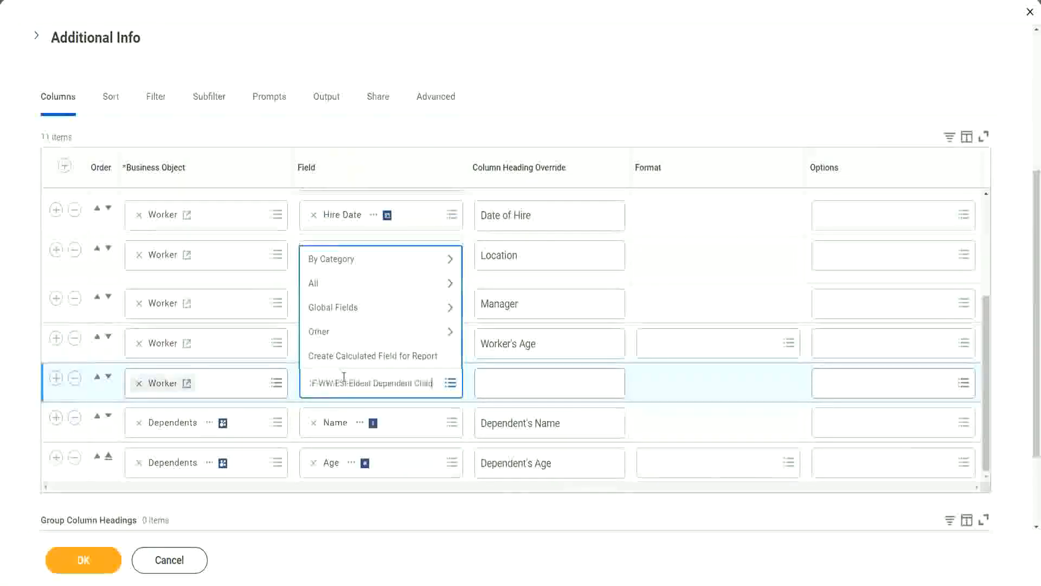
pyautogui.write('CF-WW-EBI-Eldest Dependent Child')
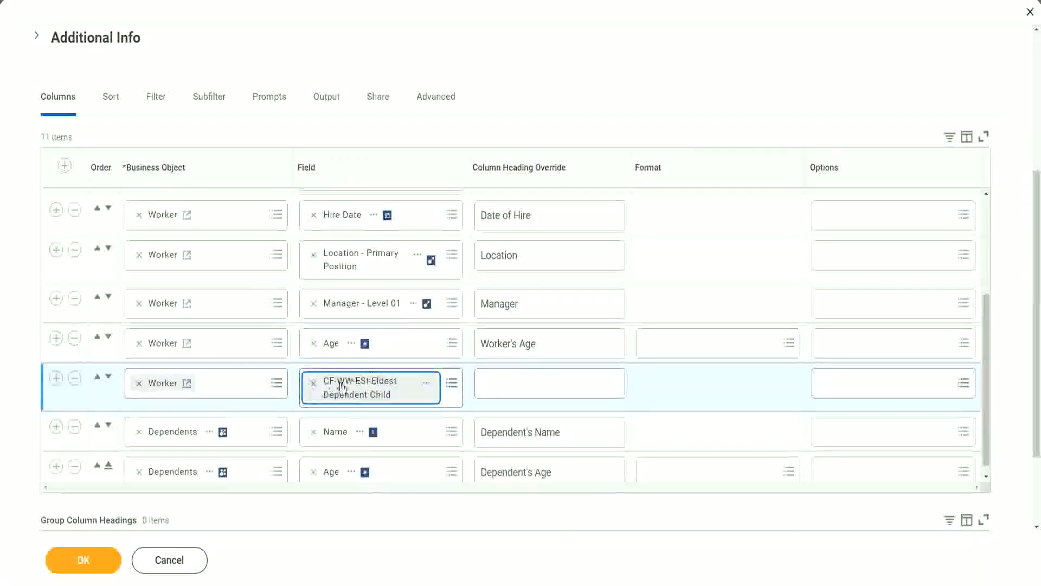
# Step: Set the new column's heading override to "Eldest Dependent Child" and save the report definition
pyautogui.click(500, 382)
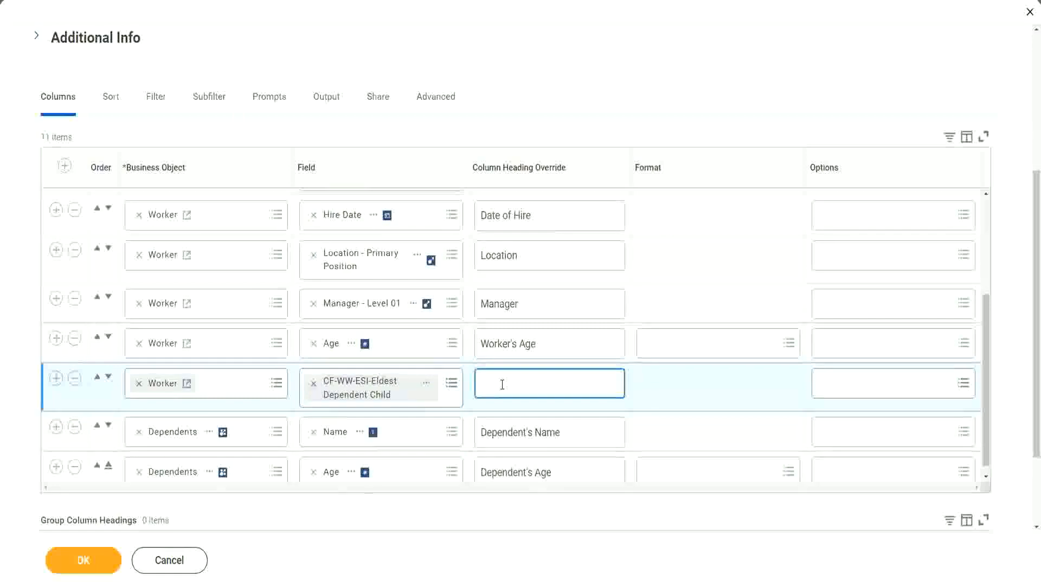
pyautogui.write('Eld')
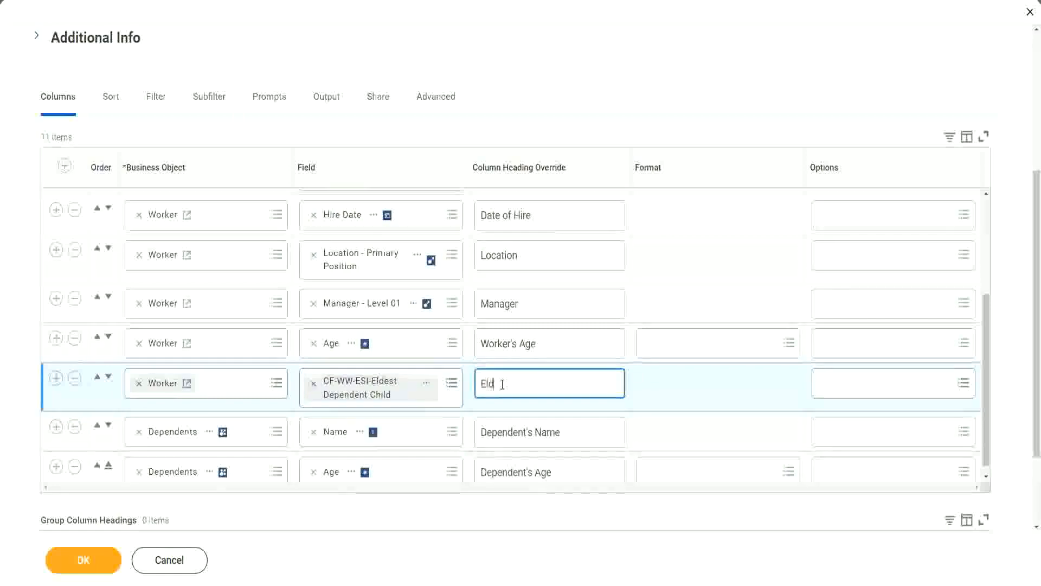
pyautogui.write('est De')
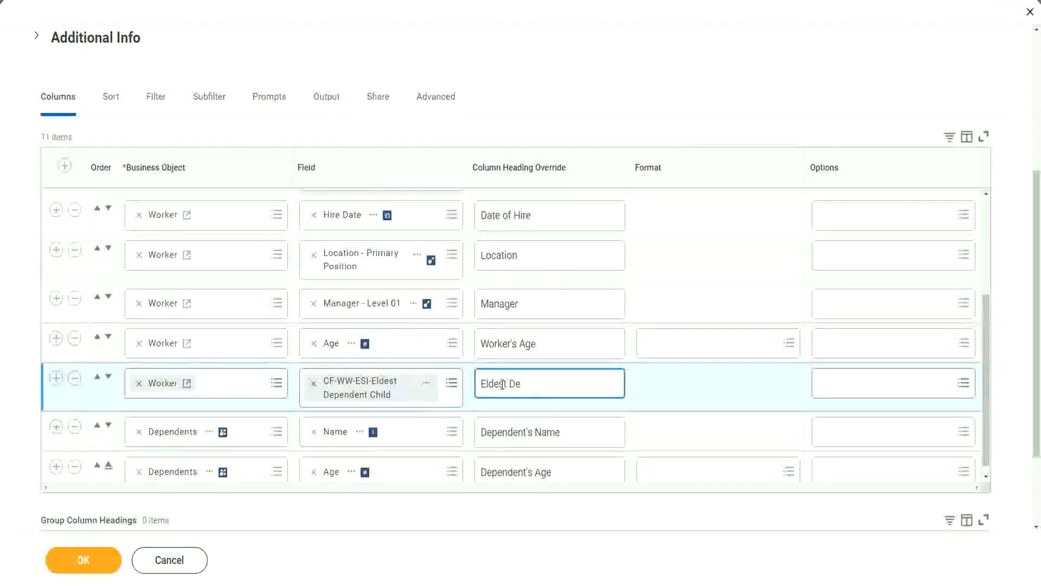
pyautogui.write('penden')
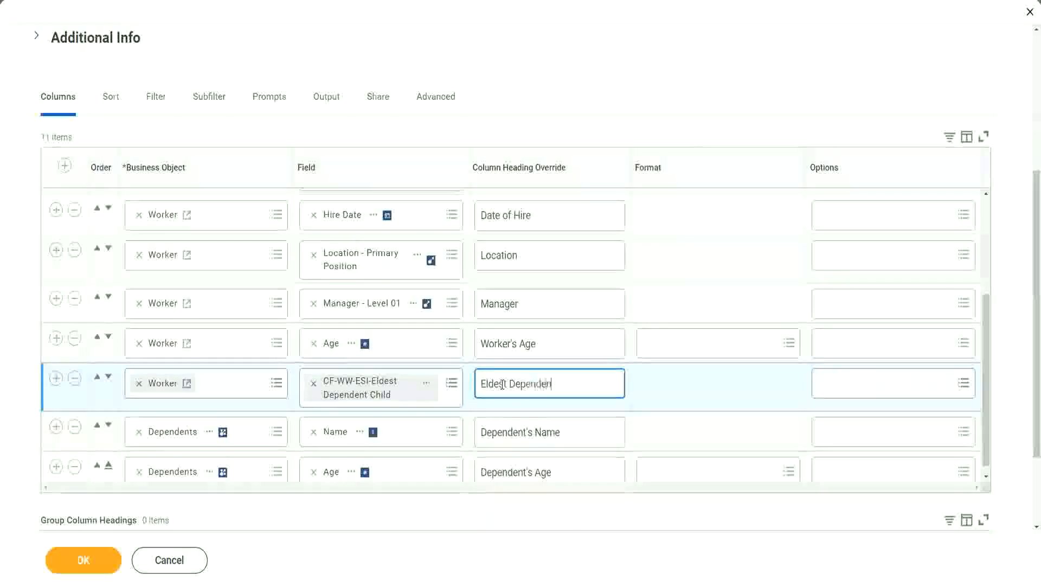
pyautogui.write('t Child')
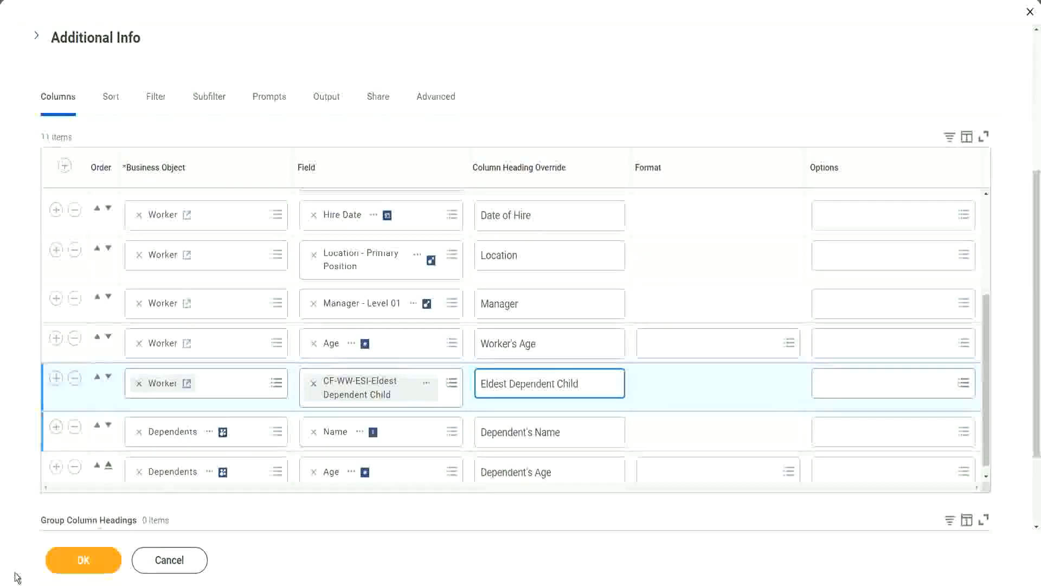
pyautogui.click(88, 564)
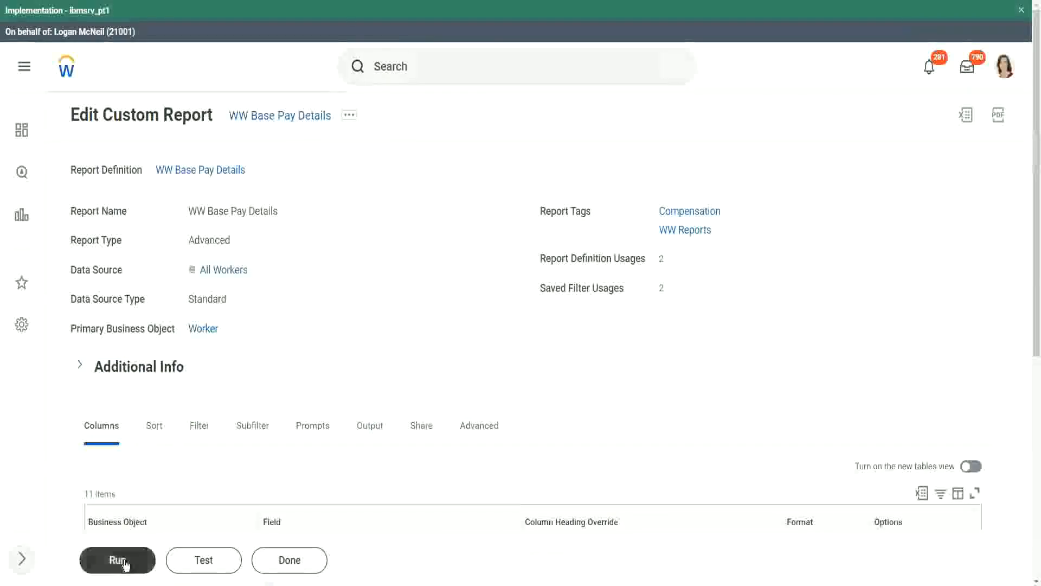
# Step: Run the WW Base Pay Details report for hire dates from 01/01/2000 to 12/31/2000
pyautogui.click(128, 562)
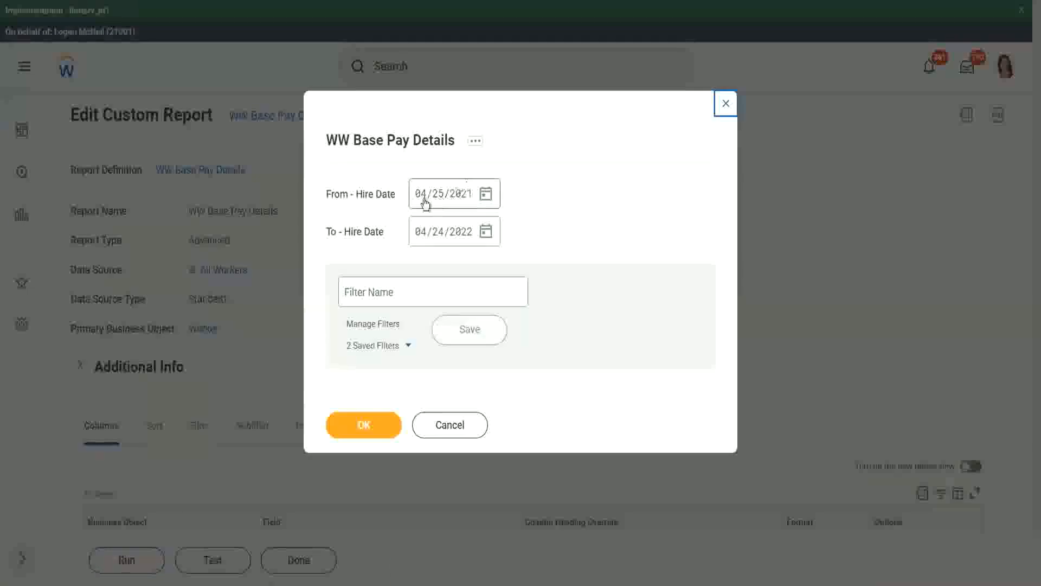
pyautogui.click(420, 200)
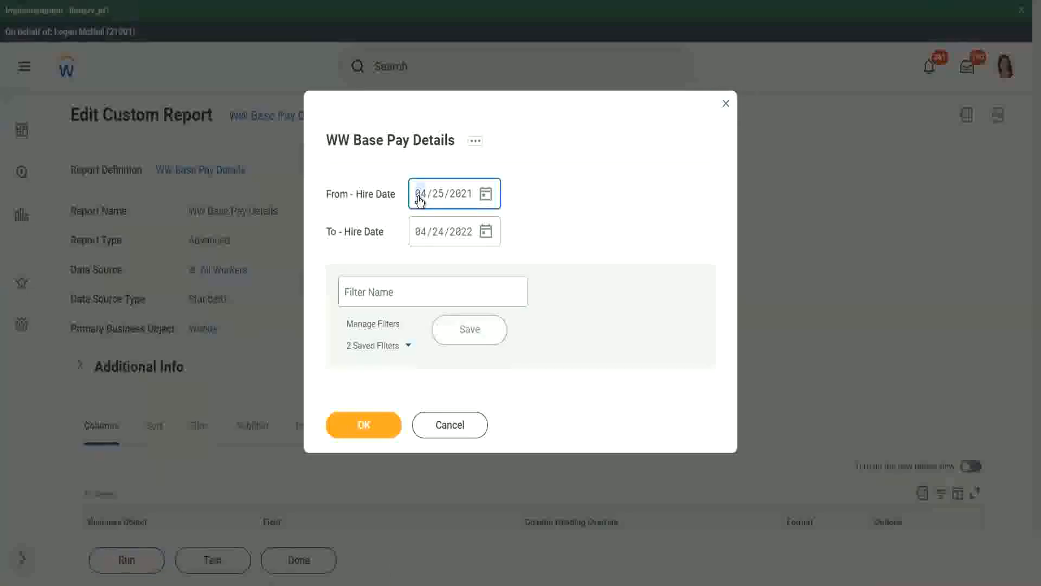
pyautogui.write('0101')
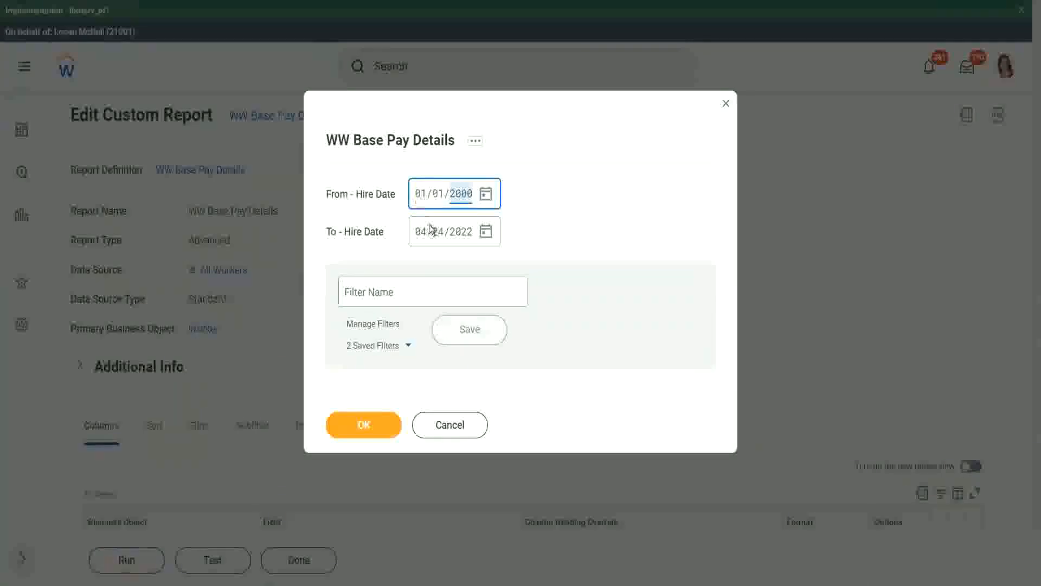
pyautogui.click(421, 239)
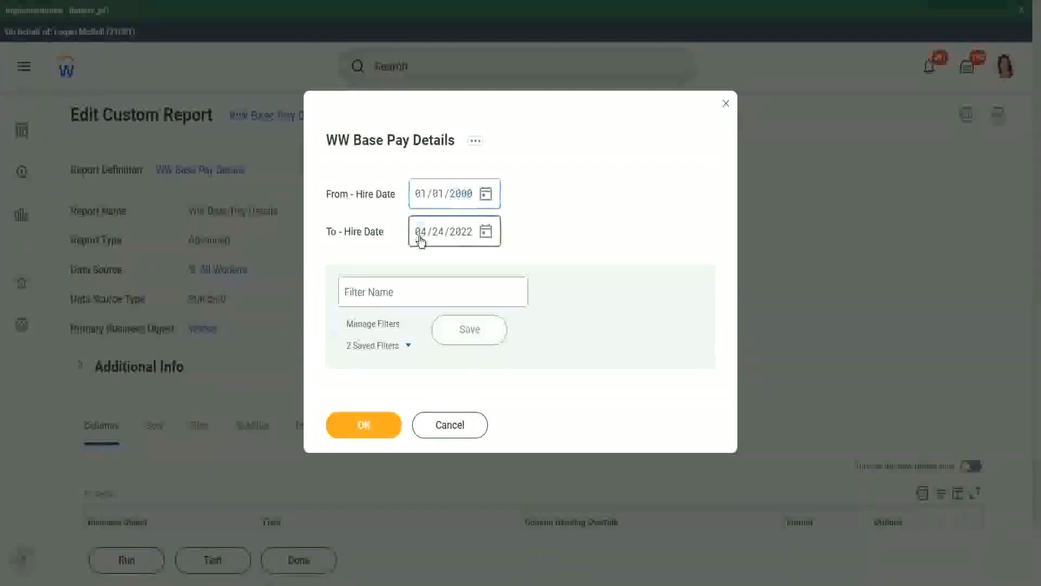
pyautogui.write('12/31/')
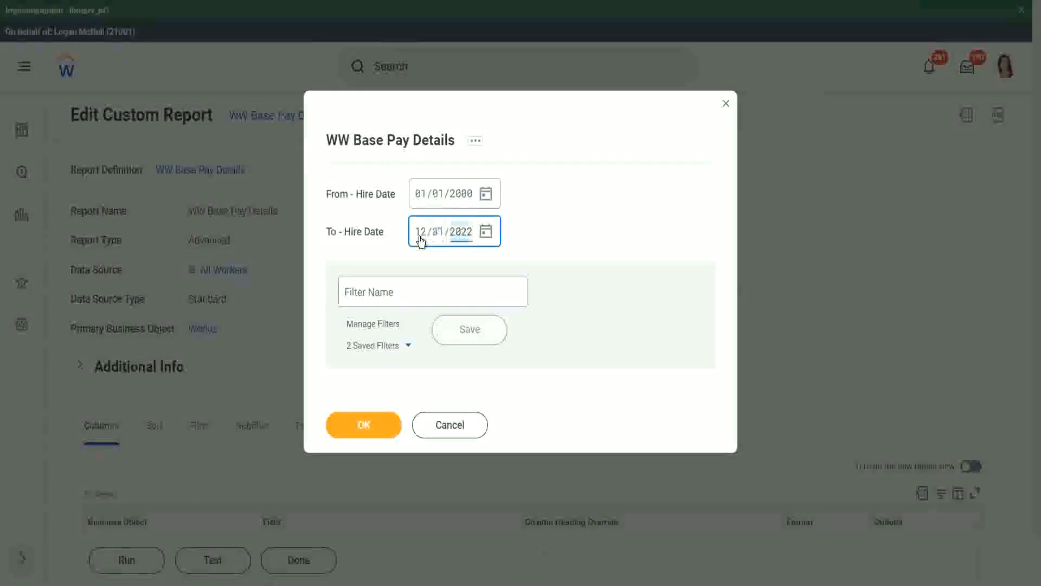
pyautogui.write('2000')
pyautogui.click(375, 426)
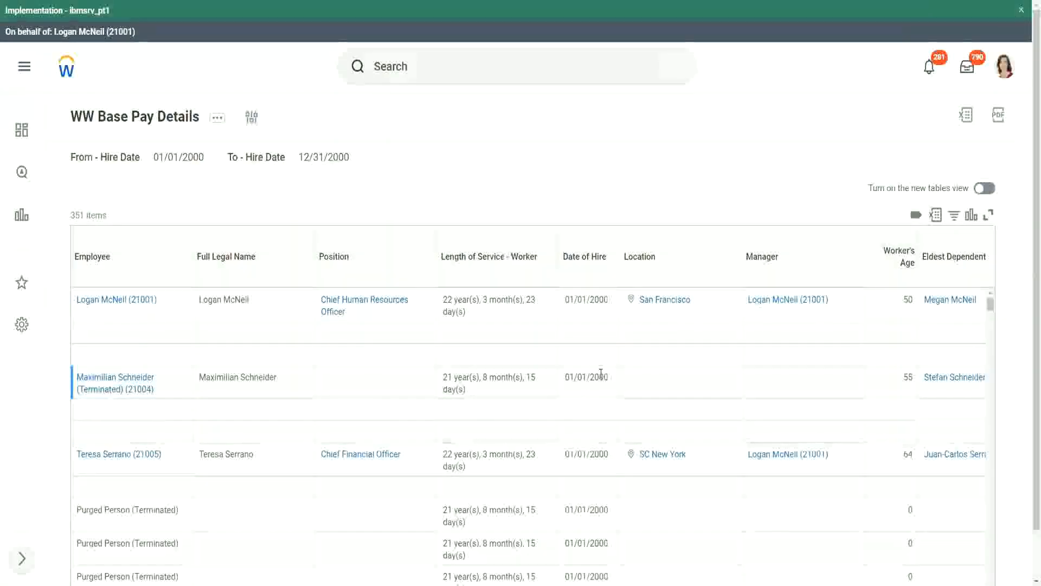
# Step: Compare the first worker's Eldest Dependent Child value with the dependents' names and ages in the report output
pyautogui.scroll(-1, 600, 377)
pyautogui.scroll(1, 957, 367)
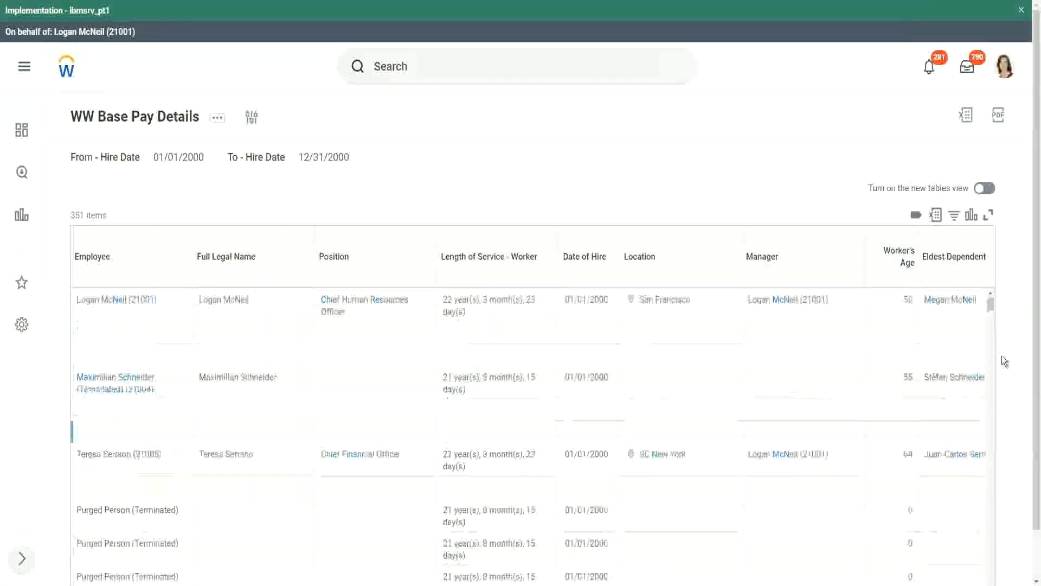
pyautogui.scroll(-1, 1029, 405)
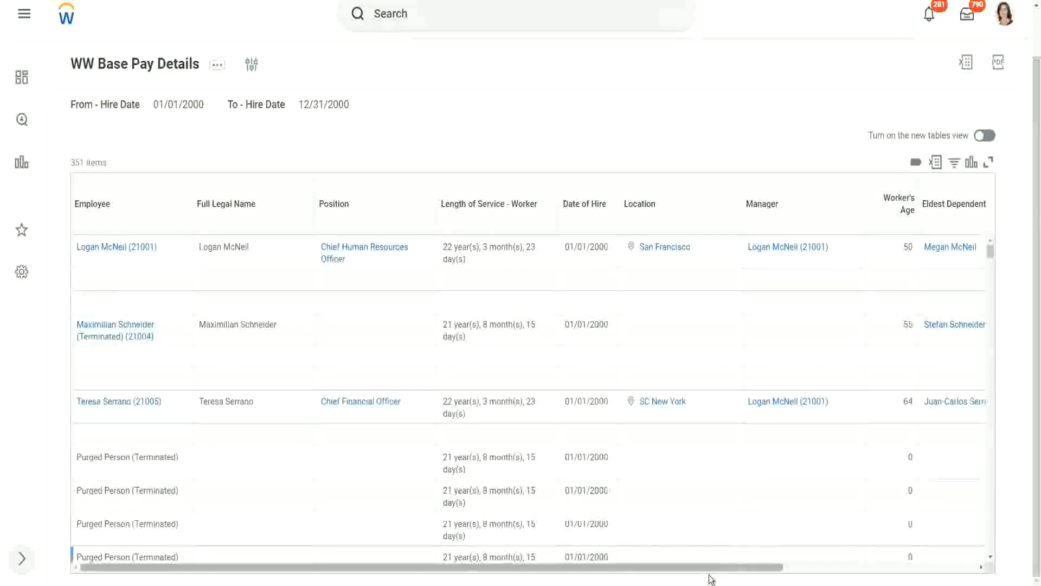
pyautogui.moveTo(725, 569); pyautogui.dragTo(956, 579)
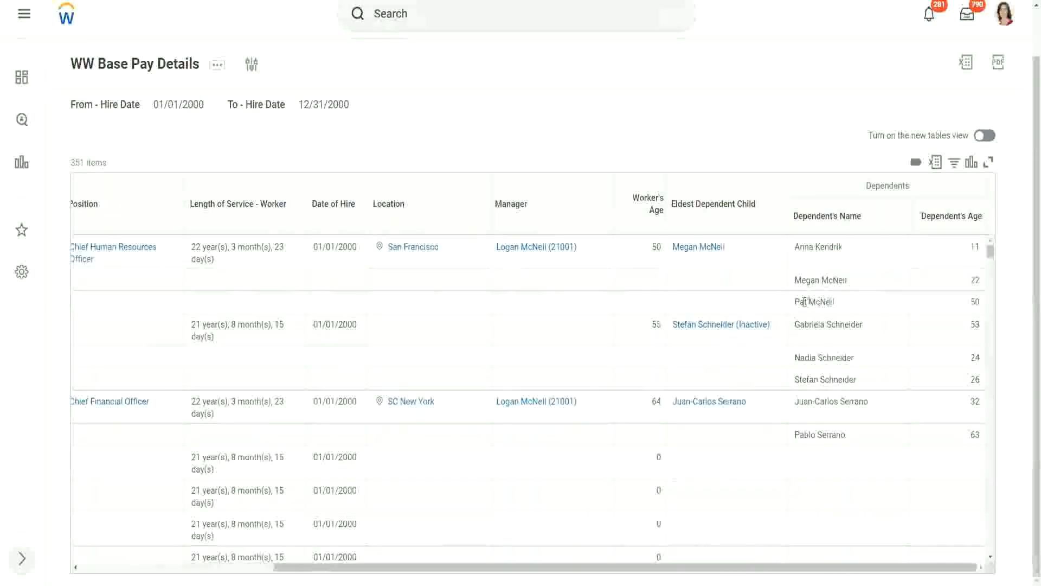
pyautogui.moveTo(796, 304); pyautogui.dragTo(850, 287)
pyautogui.moveTo(795, 245); pyautogui.dragTo(844, 255)
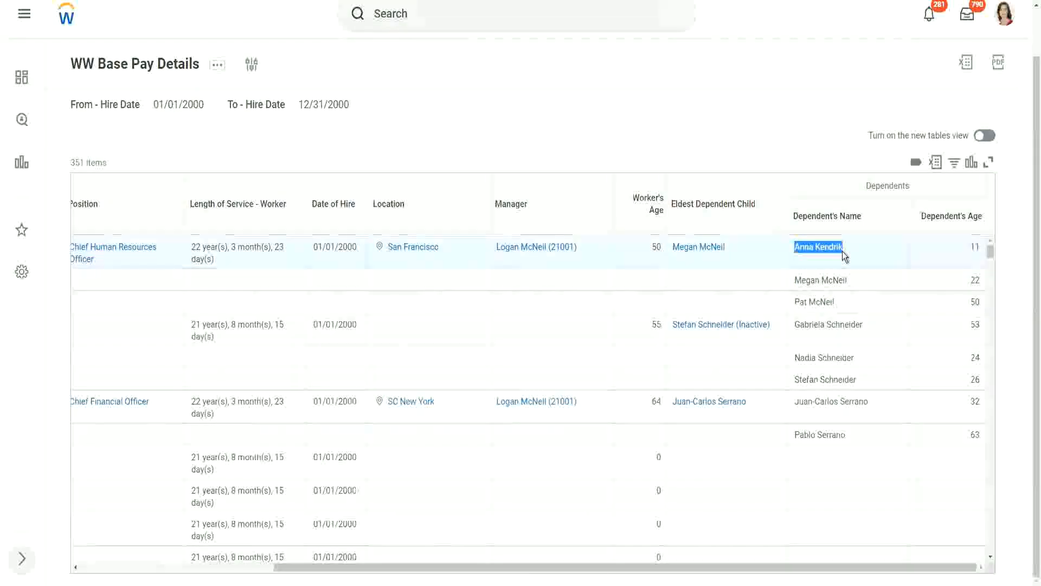
pyautogui.click(826, 244)
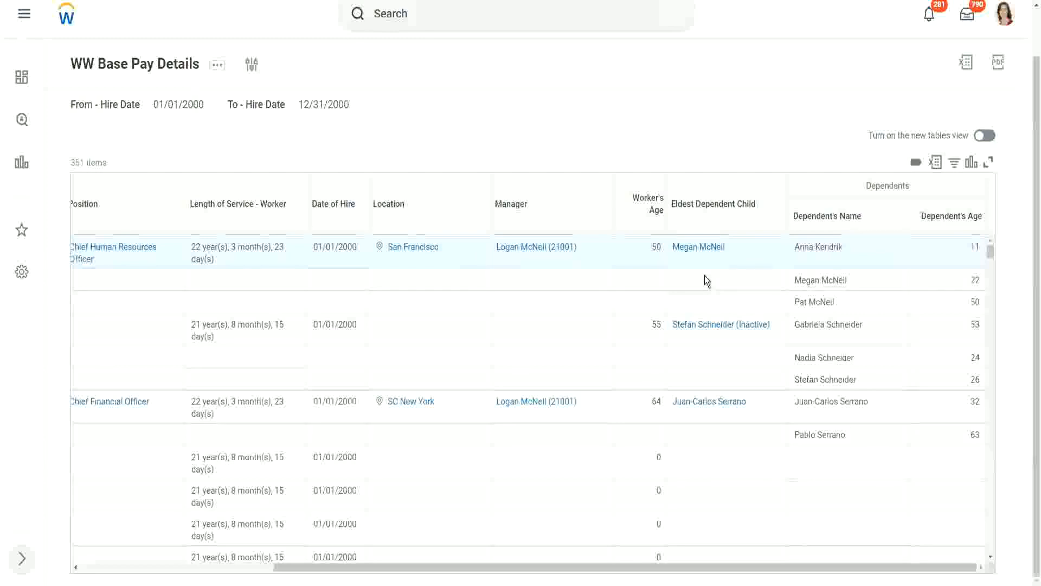
# Step: View the first worker's eldest dependent child record in a new tab, check its relationship and age, and return to the report
pyautogui.rightClick(694, 247)
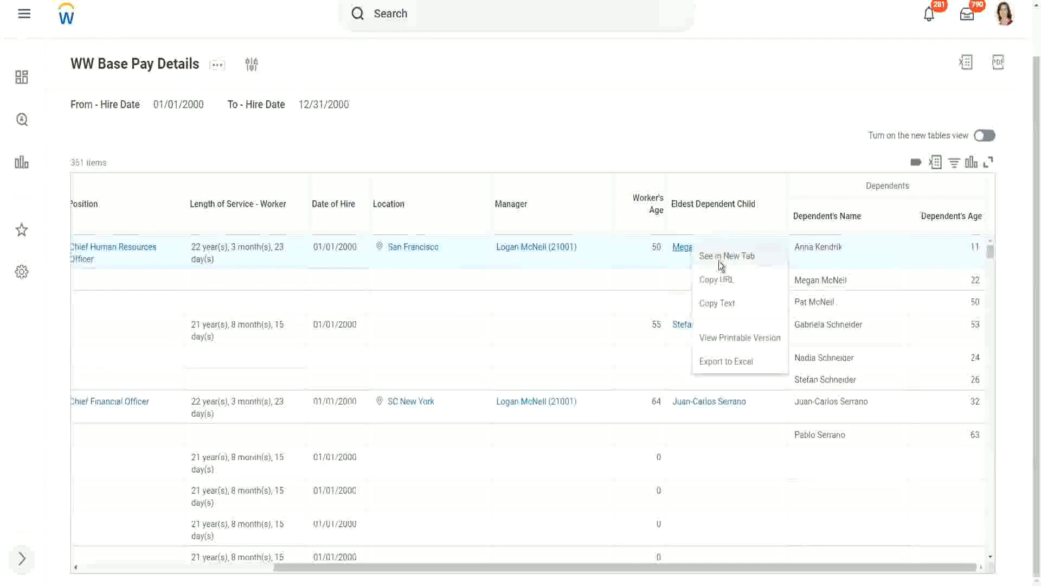
pyautogui.click(721, 258)
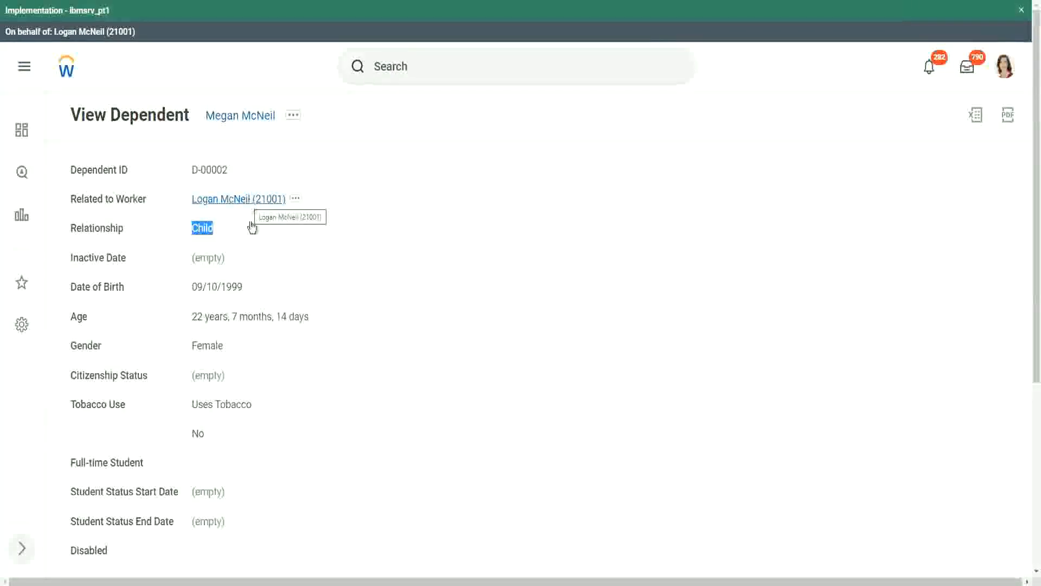
pyautogui.click(307, 314)
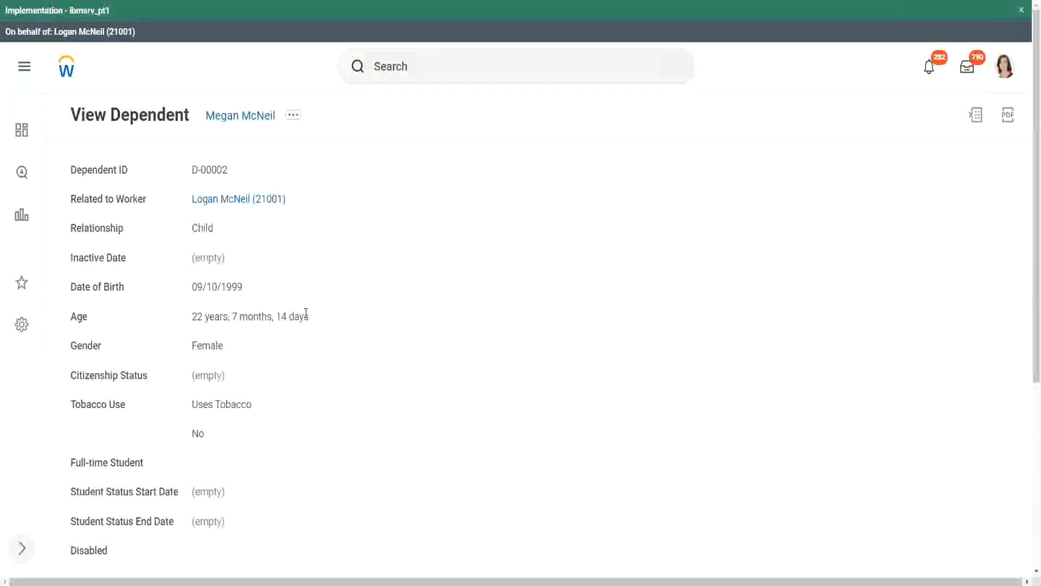
pyautogui.scroll(-3, 291, 354)
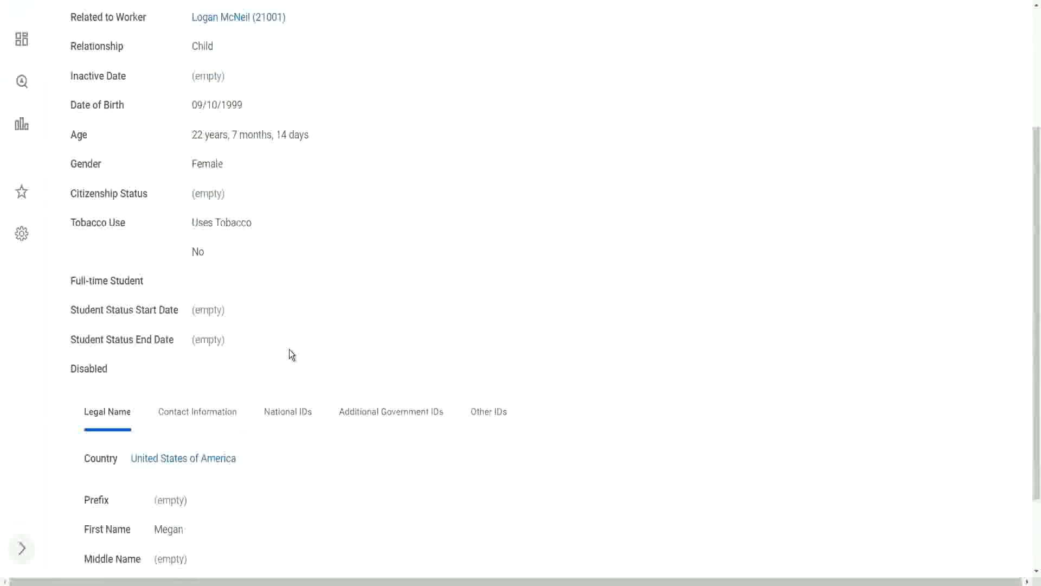
pyautogui.scroll(-2, 291, 354)
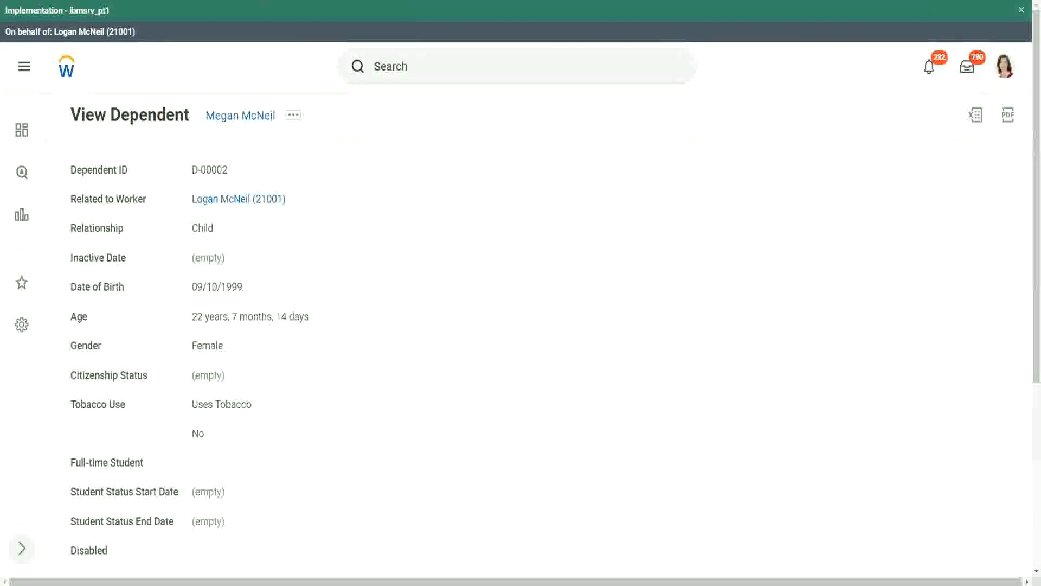
pyautogui.click(260, 1)
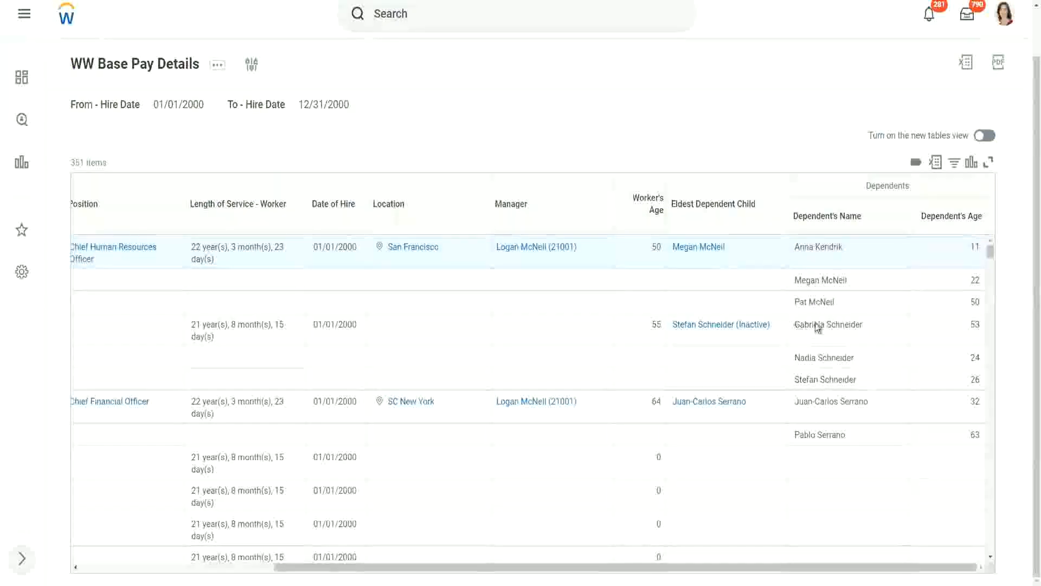
# Step: Check the Eldest Dependent Child values of the other workers against their dependents' names and ages
pyautogui.moveTo(795, 324); pyautogui.dragTo(862, 325)
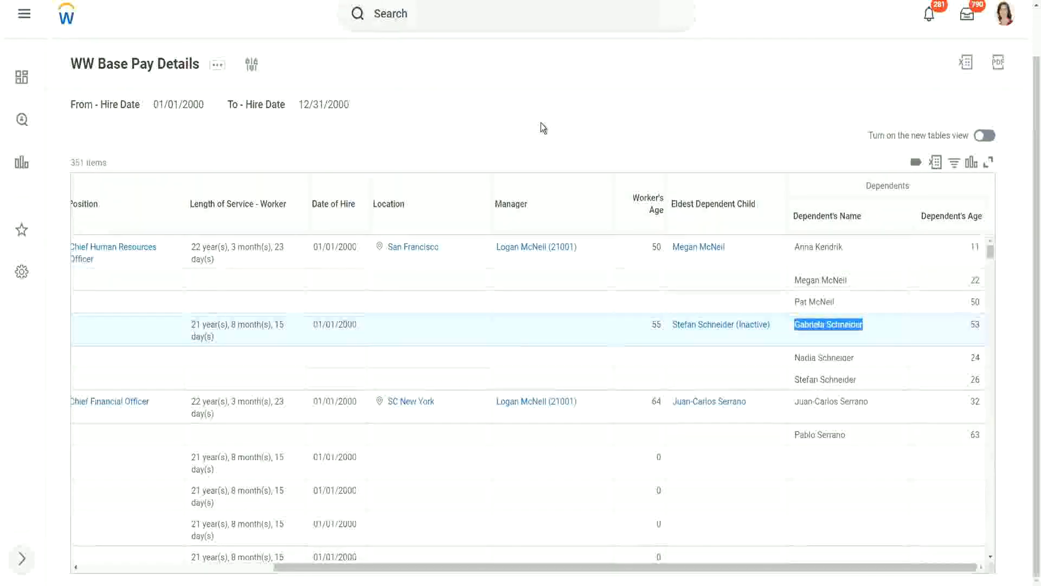
pyautogui.click(523, 130)
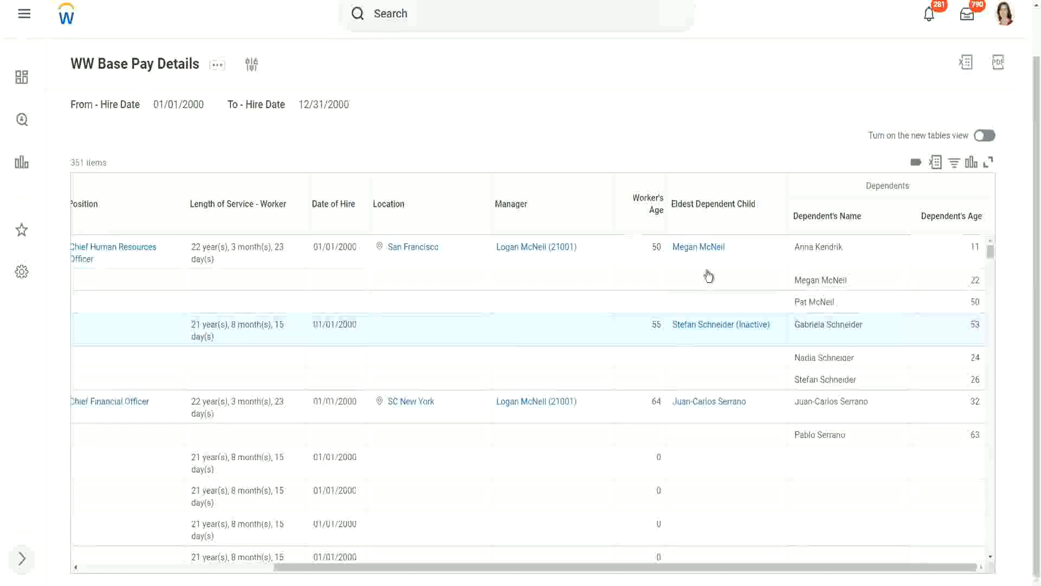
pyautogui.scroll(-2, 828, 385)
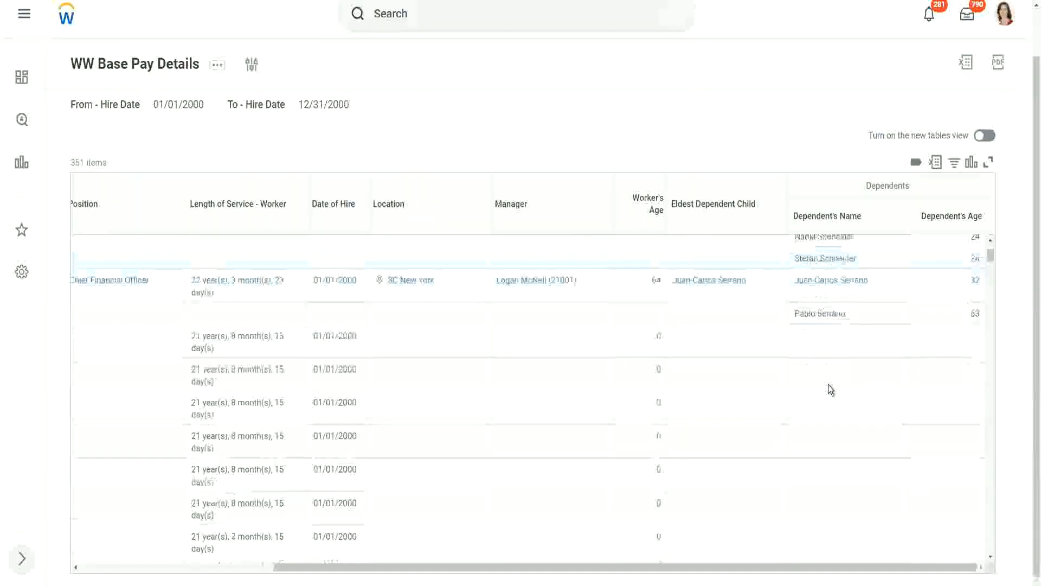
pyautogui.scroll(1, 829, 385)
pyautogui.scroll(1, 829, 385)
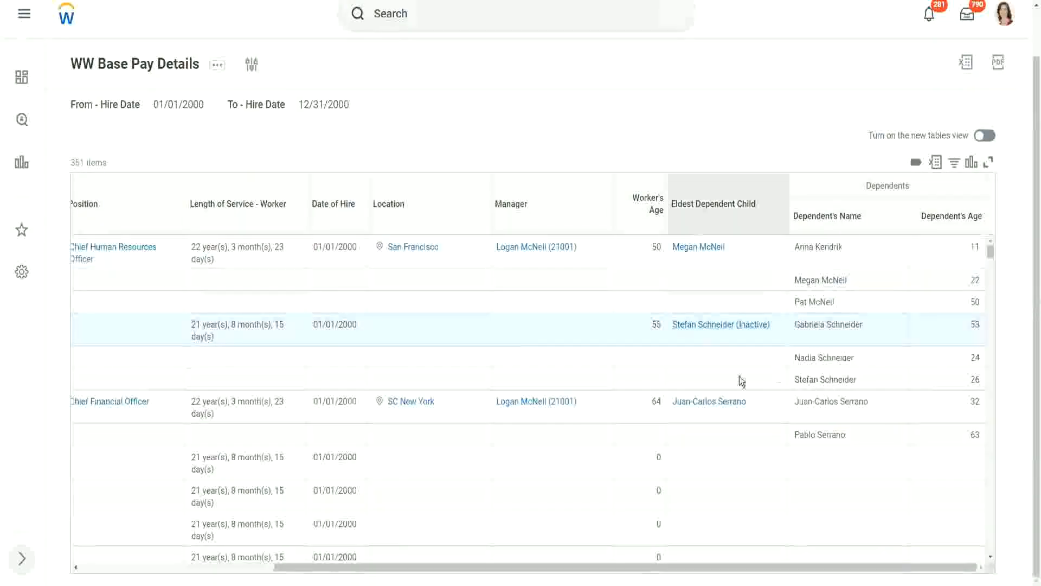
pyautogui.moveTo(697, 251)
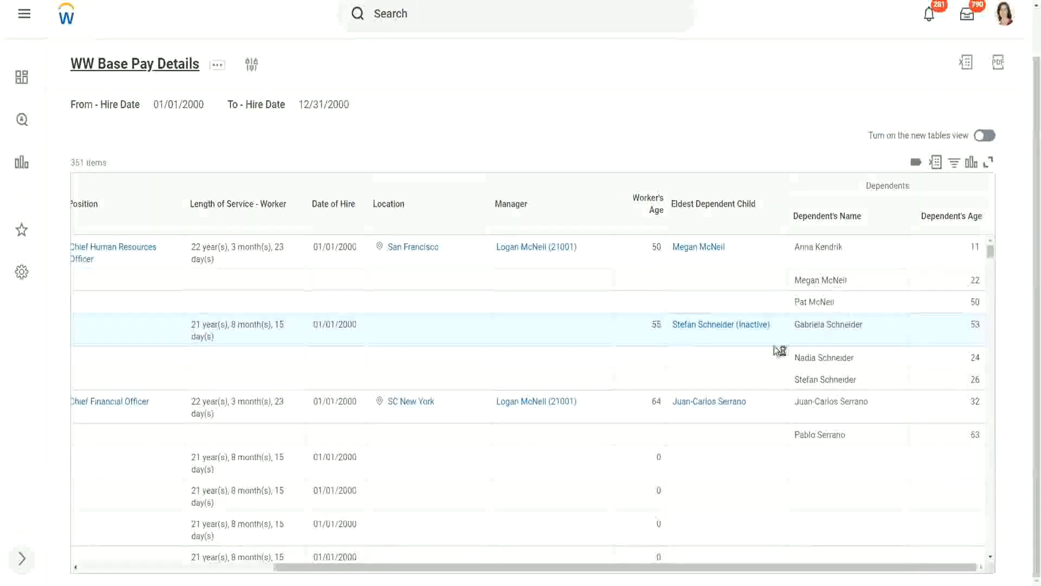
# Step: Reopen the WW Base Pay Details custom report definition for editing and bring up its column list
pyautogui.scroll(-3, 781, 394)
pyautogui.scroll(-2, 722, 415)
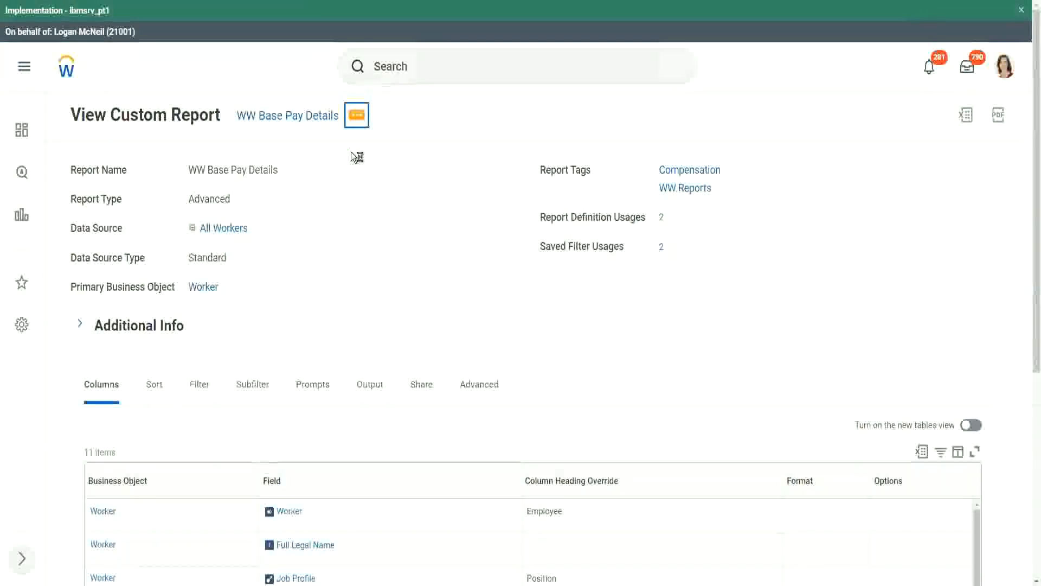
pyautogui.moveTo(417, 179)
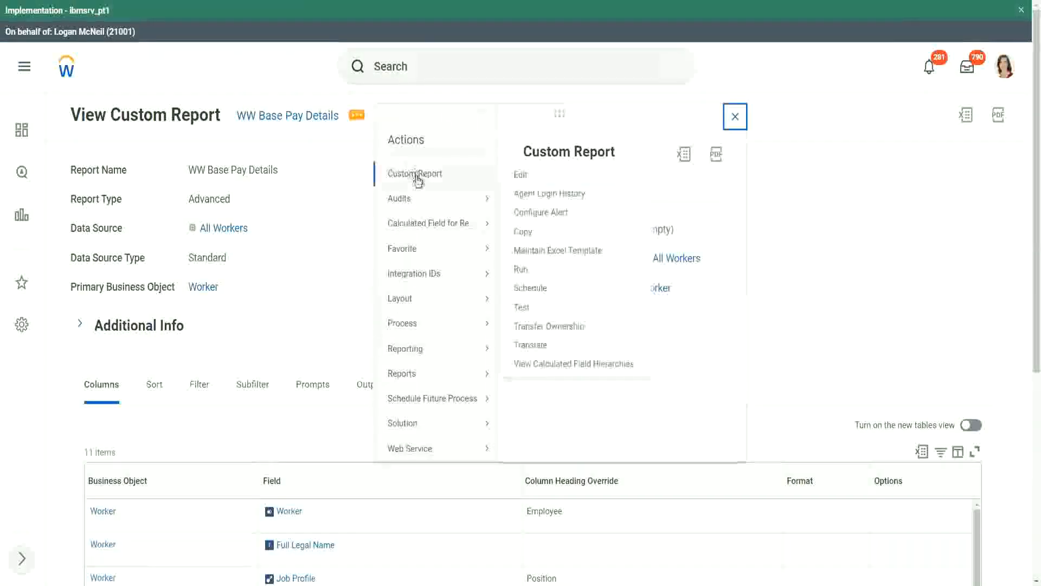
pyautogui.click(524, 175)
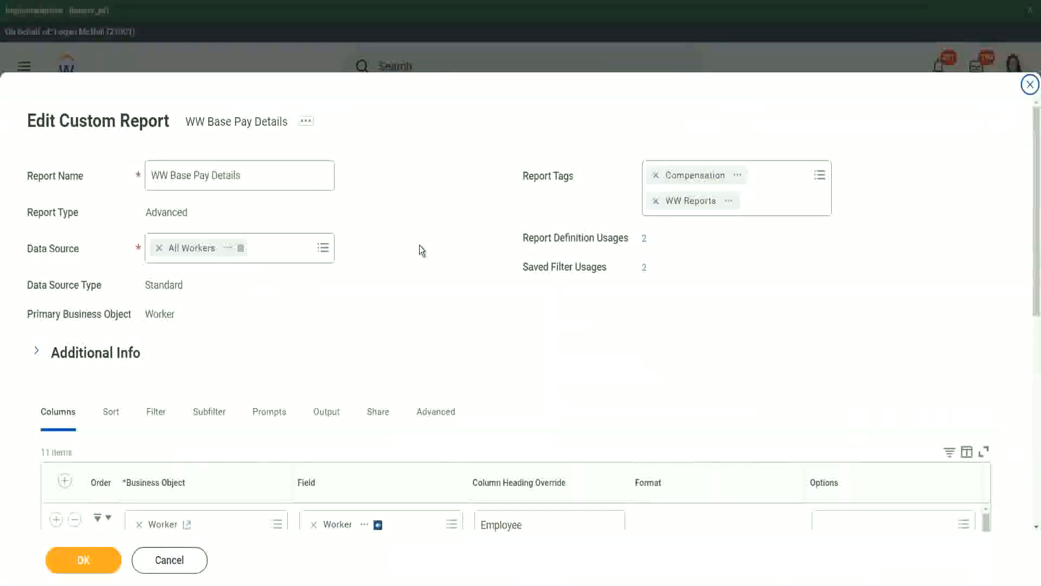
pyautogui.scroll(-3, 422, 250)
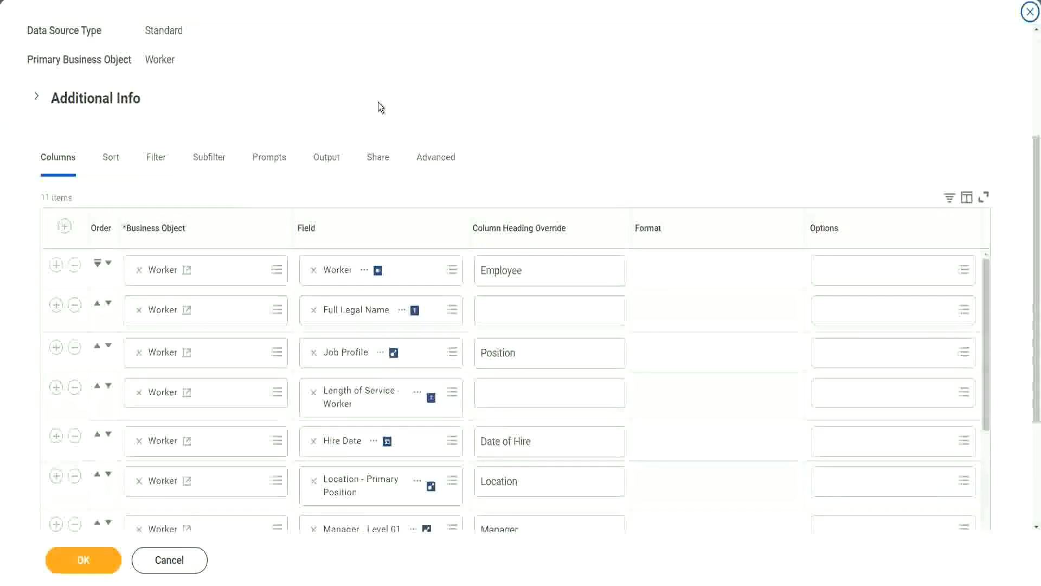
# Step: Add an And instance filter to the report requiring CF-WW-ESI-Eldest Dependent Child is not empty, and save the report definition
pyautogui.scroll(-5, 378, 102)
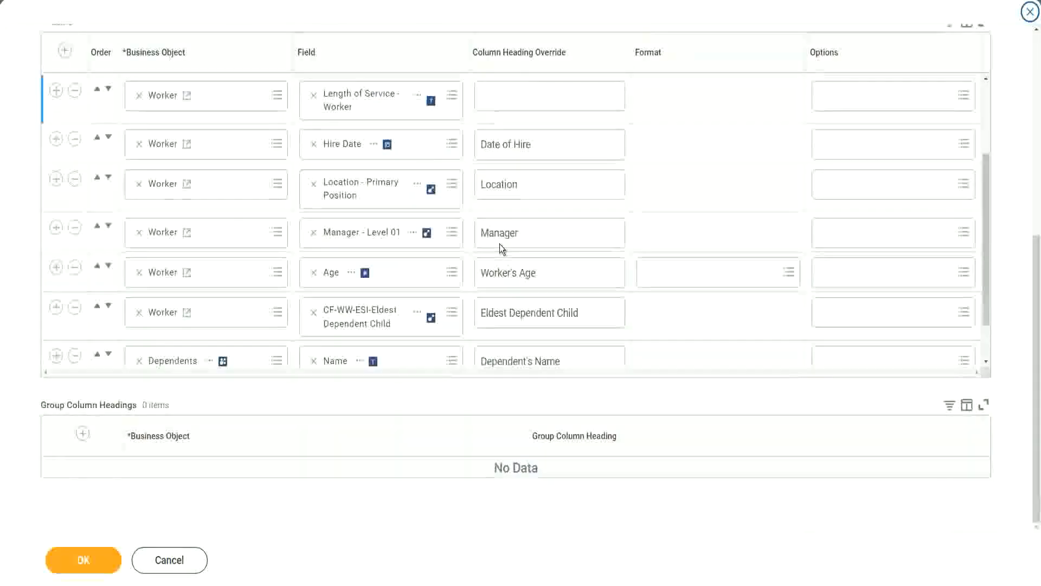
pyautogui.scroll(-1, 499, 244)
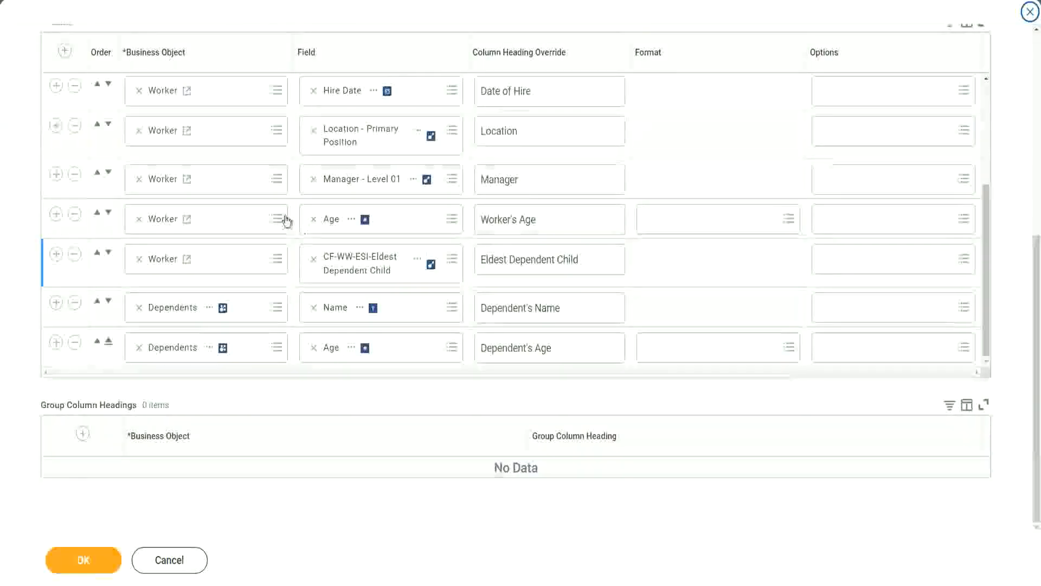
pyautogui.scroll(8, 268, 174)
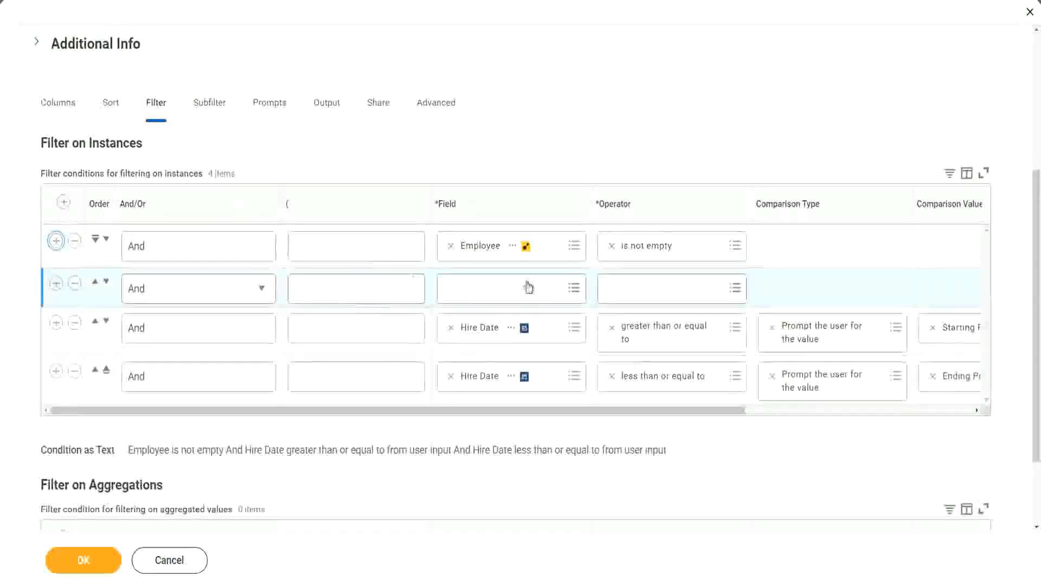
pyautogui.click(526, 285)
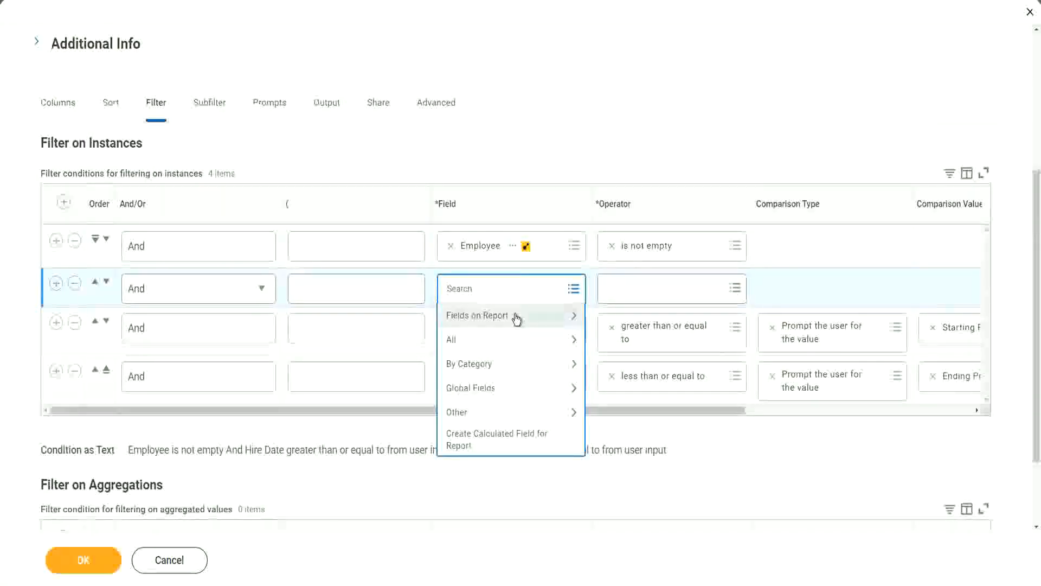
pyautogui.click(516, 318)
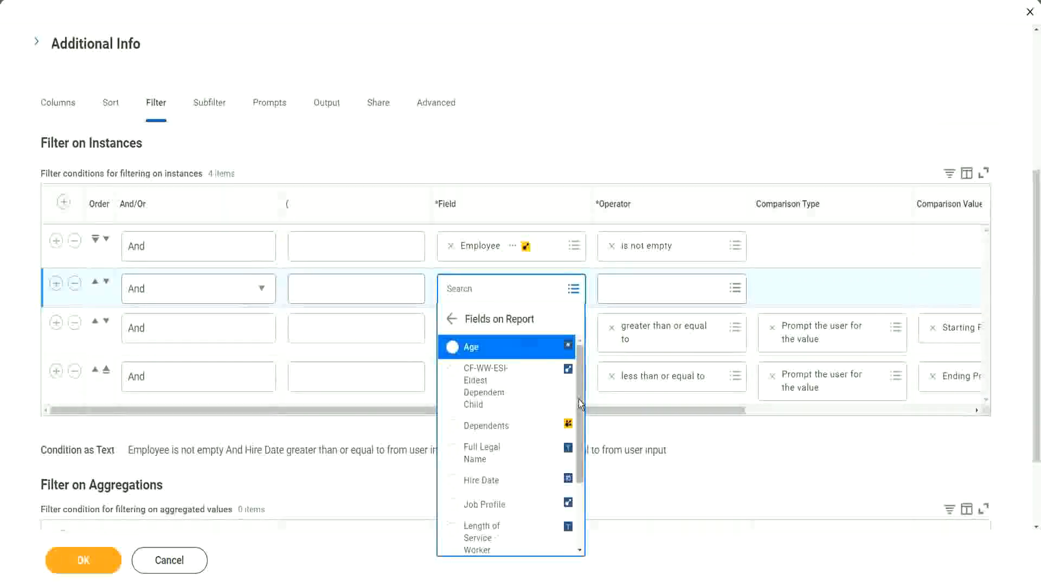
pyautogui.moveTo(578, 399)
pyautogui.mouseDown()
pyautogui.moveTo(580, 483)
pyautogui.moveTo(580, 396)
pyautogui.mouseUp()
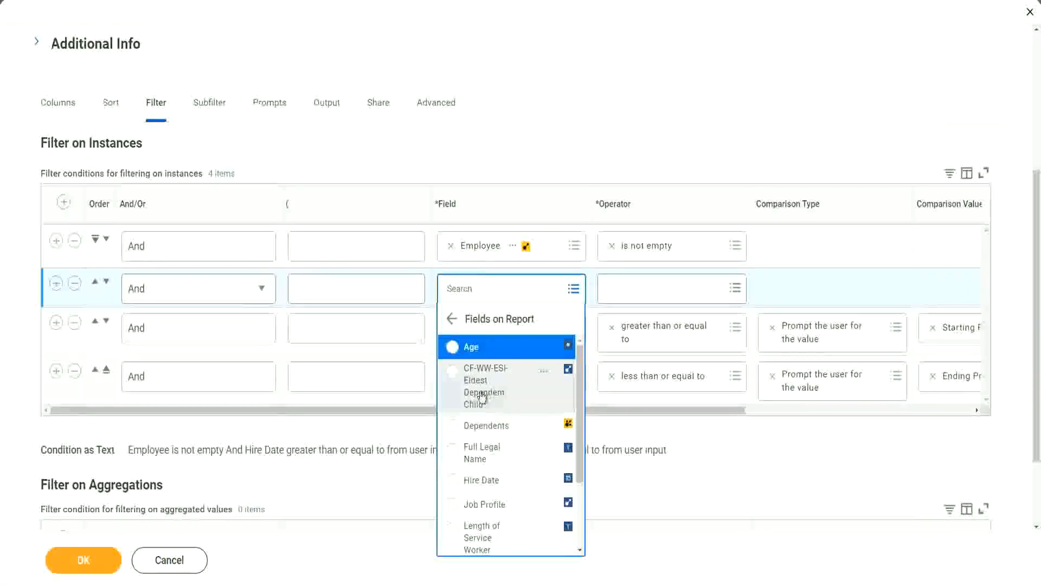
pyautogui.click(482, 397)
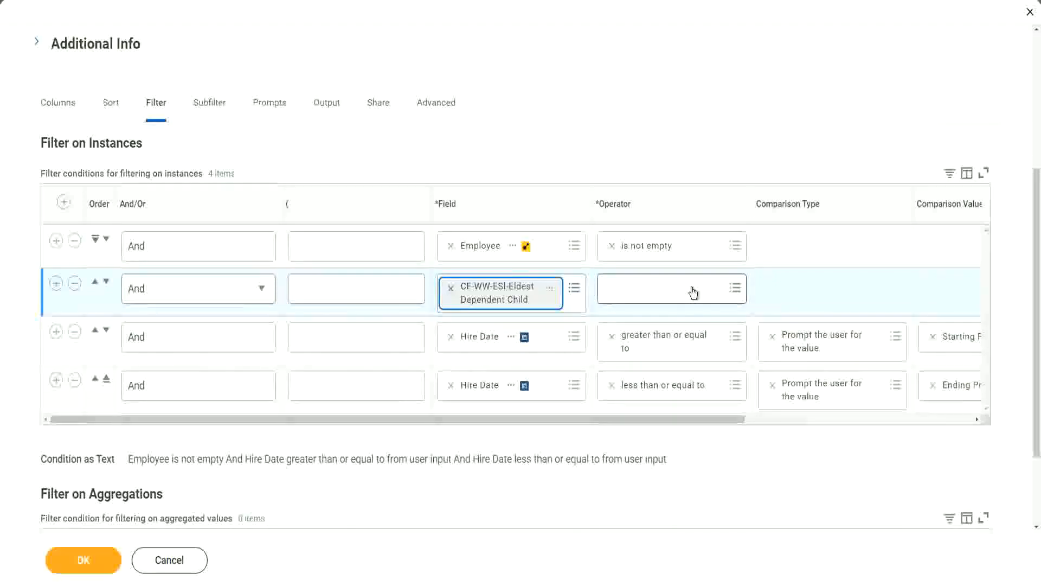
pyautogui.click(693, 292)
pyautogui.click(668, 317)
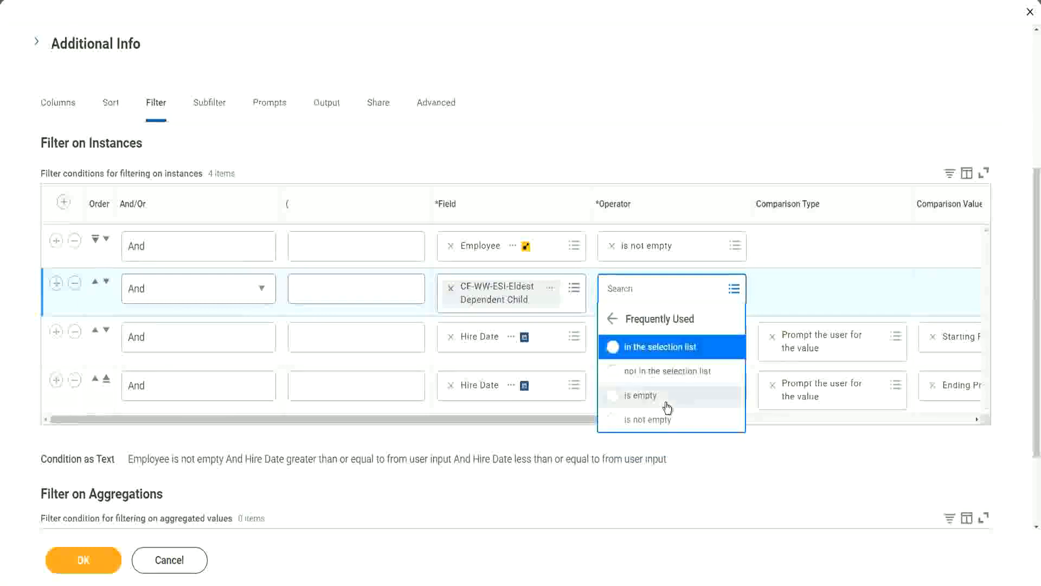
pyautogui.click(663, 421)
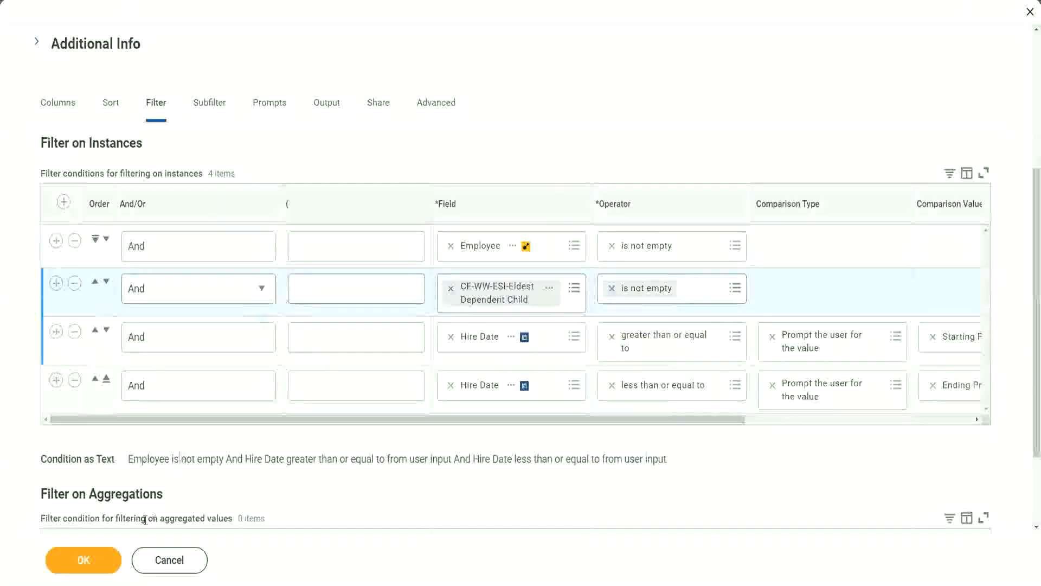
pyautogui.click(85, 562)
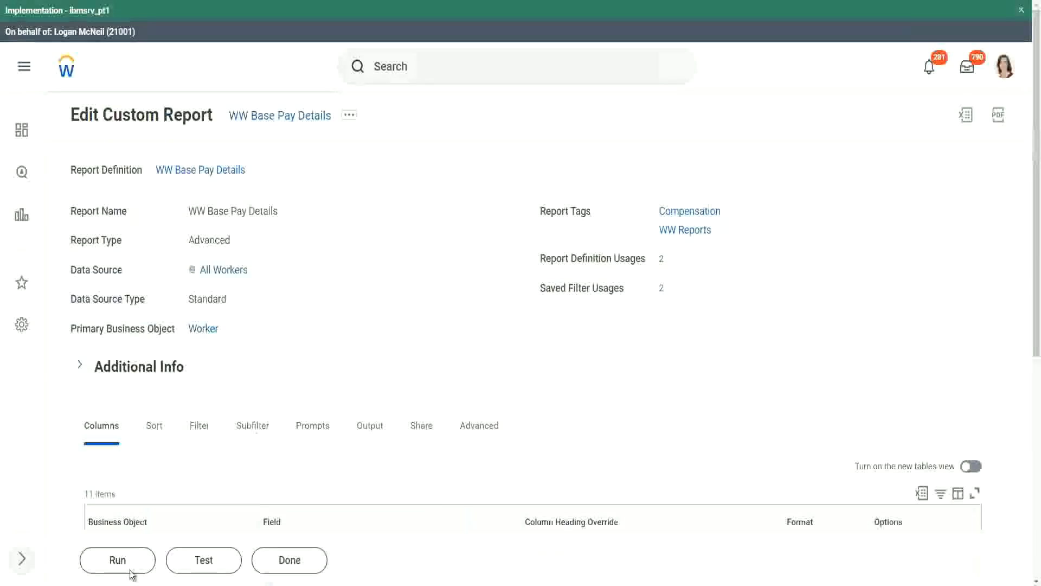
# Step: Run the WW Base Pay Details report for hire dates from 01/01/2000 to 12/31/2000
pyautogui.click(118, 560)
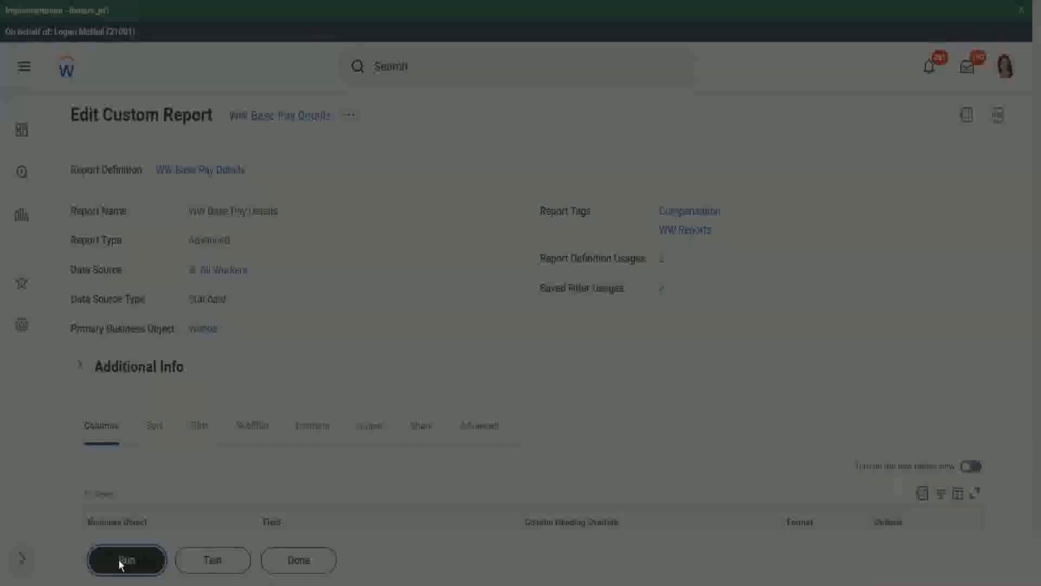
pyautogui.click(421, 197)
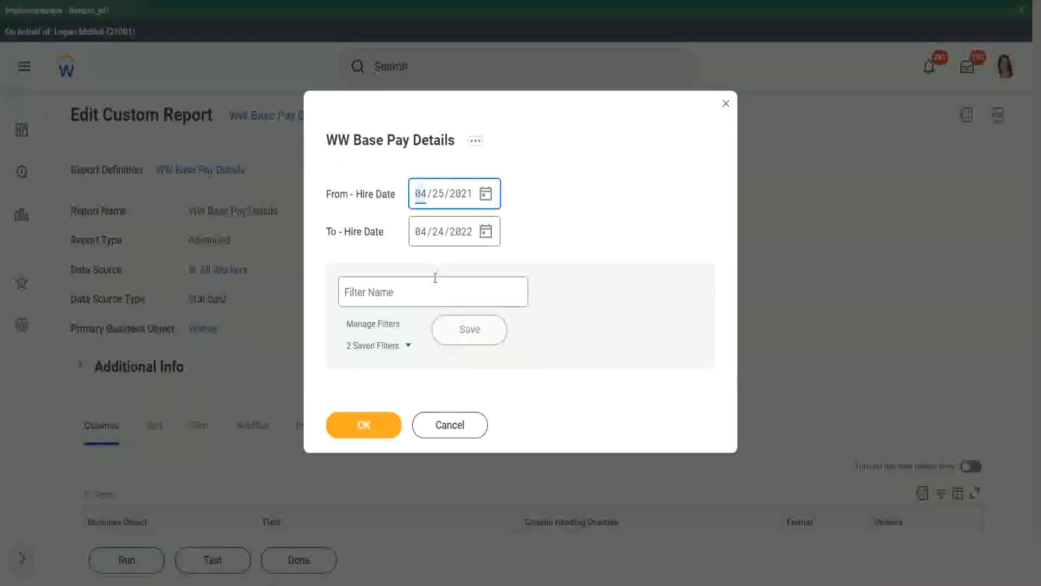
pyautogui.write('01/01/')
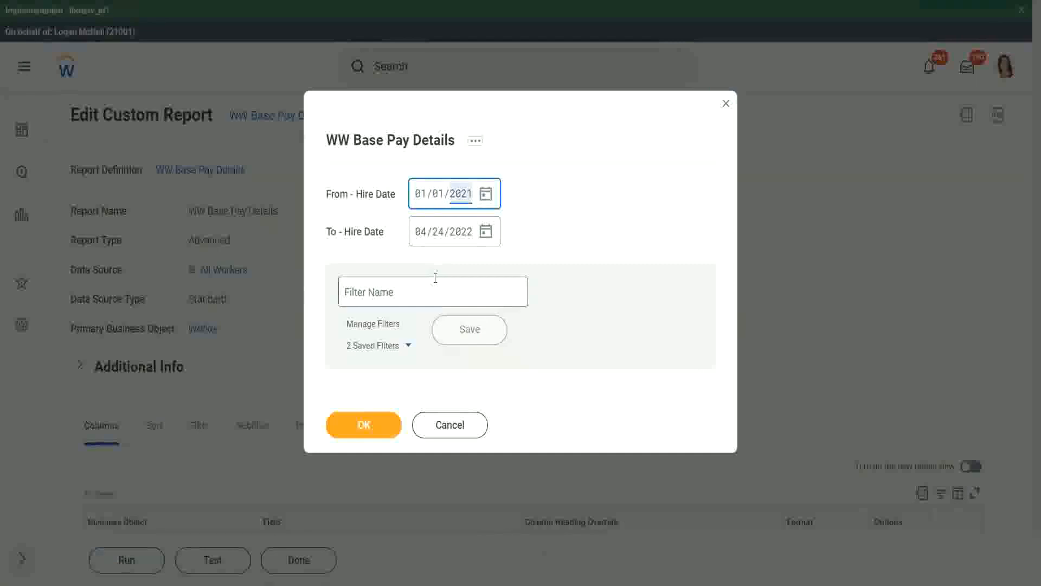
pyautogui.write('2000')
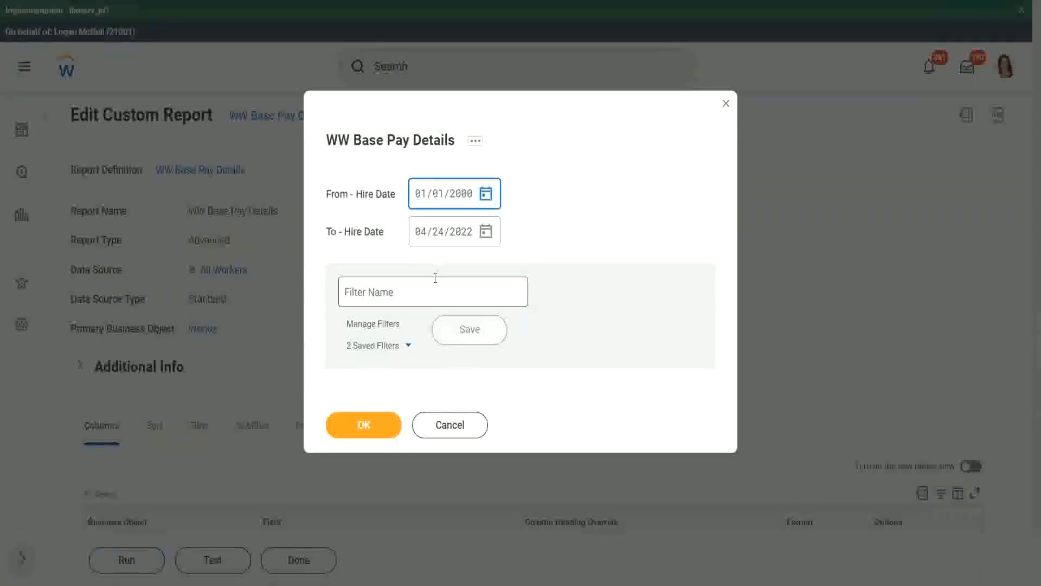
pyautogui.press('Tab')
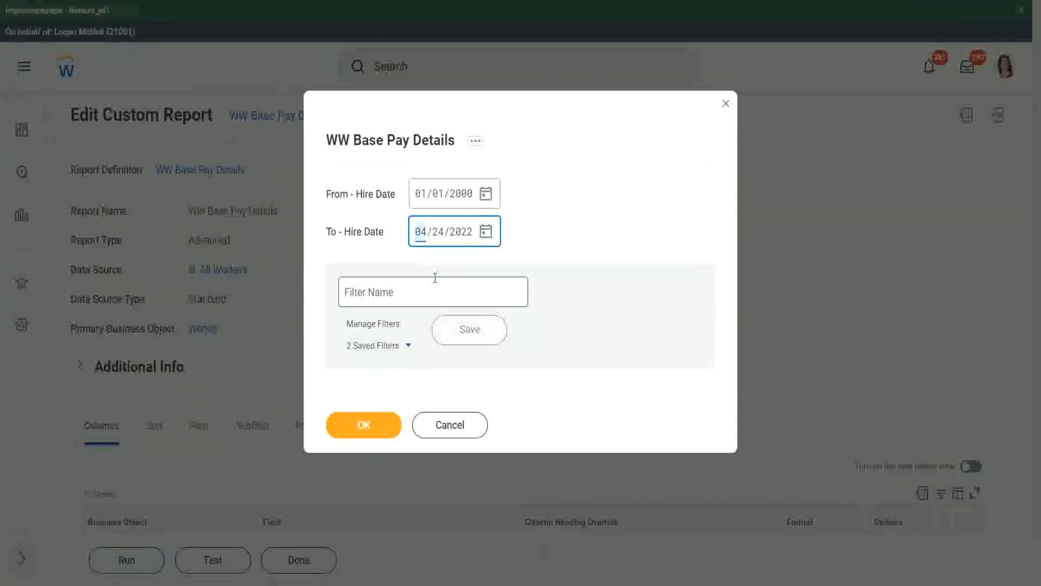
pyautogui.write('1231')
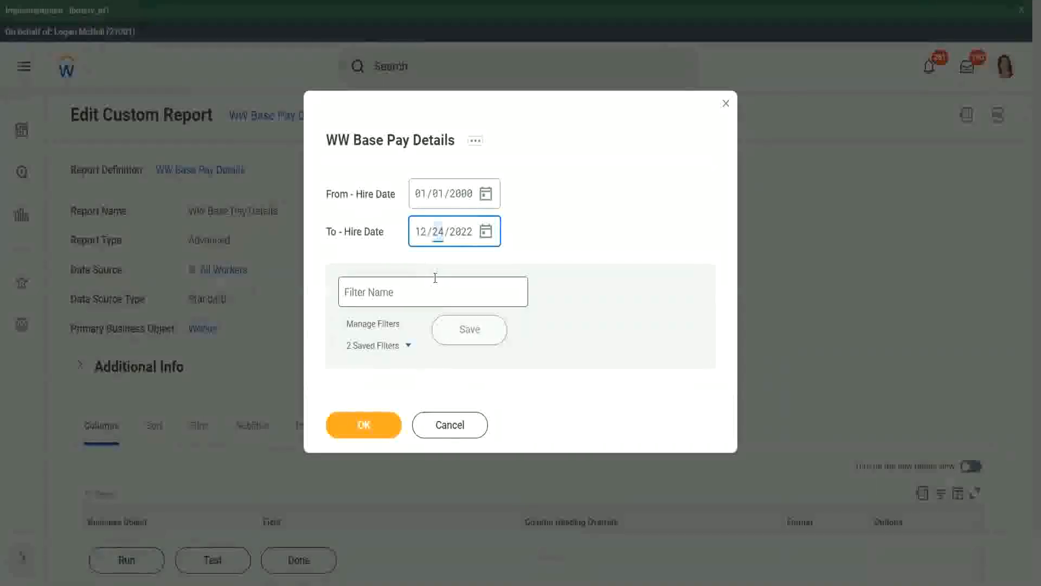
pyautogui.click(363, 423)
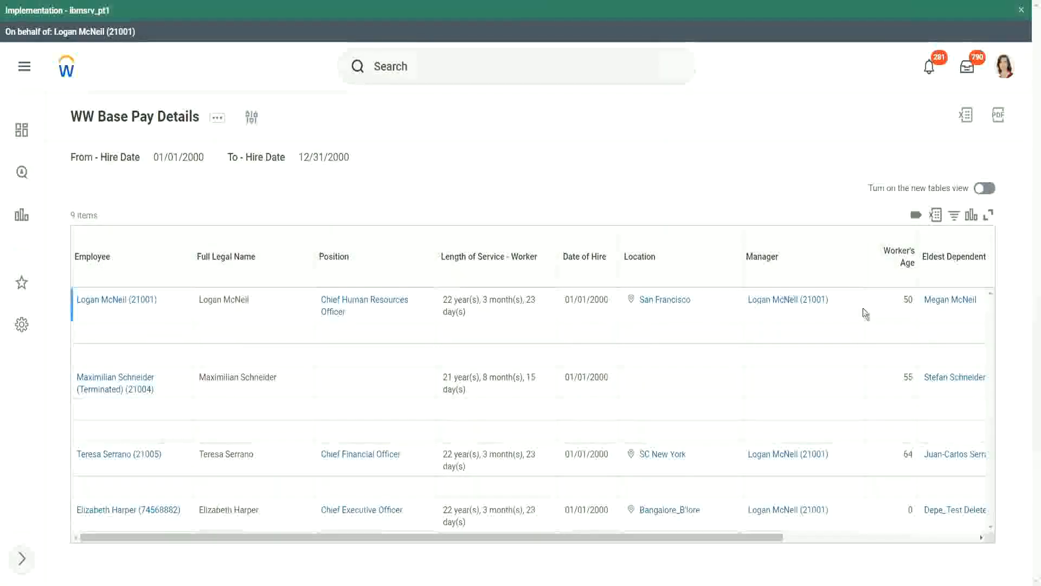
# Step: Check each listed worker's Eldest Dependent Child value against the dependents' names and ages in the filtered report output
pyautogui.moveTo(708, 537); pyautogui.dragTo(903, 541)
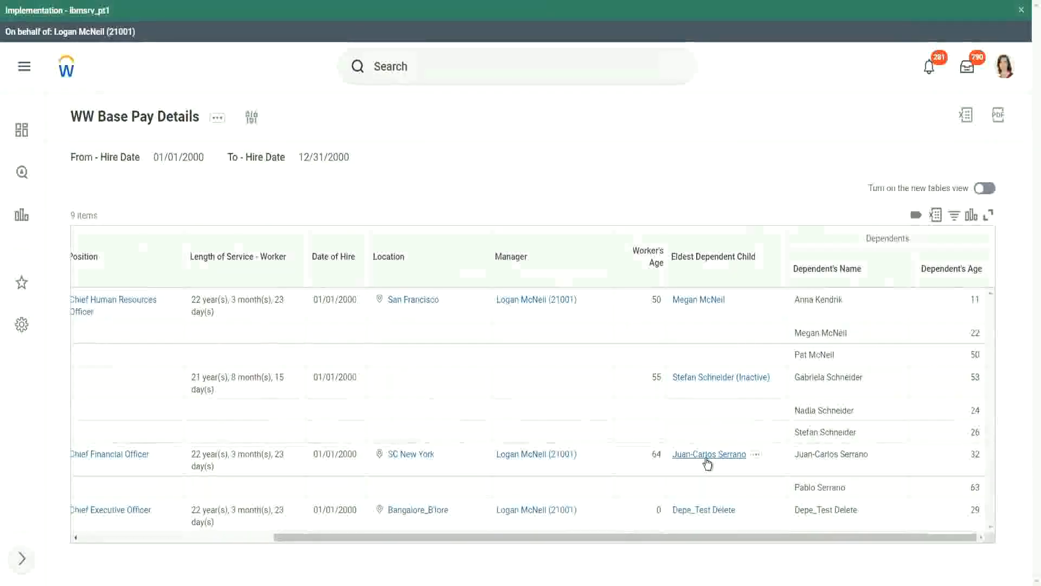
pyautogui.moveTo(575, 457)
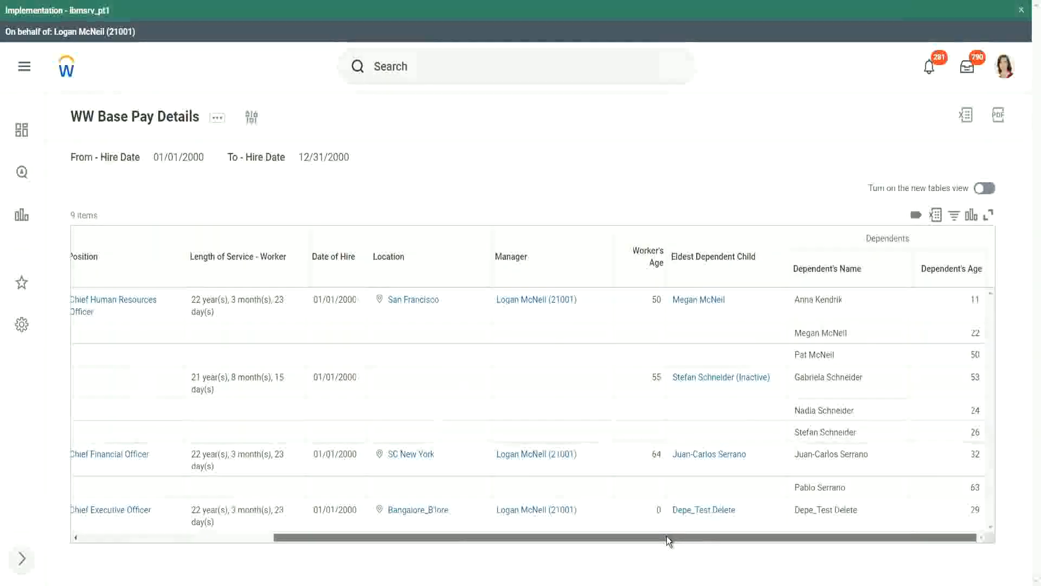
pyautogui.moveTo(667, 536); pyautogui.dragTo(428, 529)
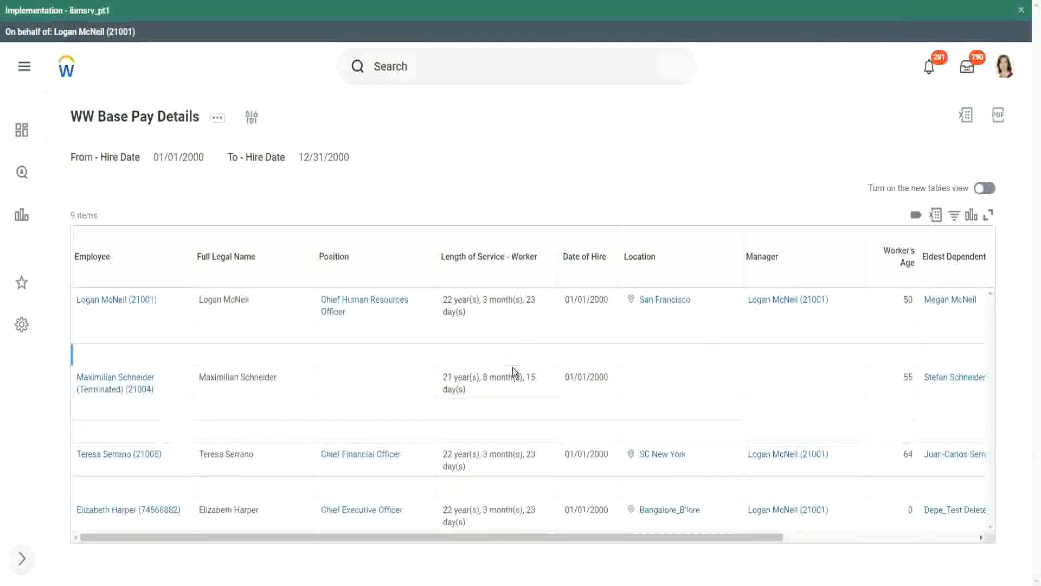
pyautogui.moveTo(477, 540); pyautogui.dragTo(699, 538)
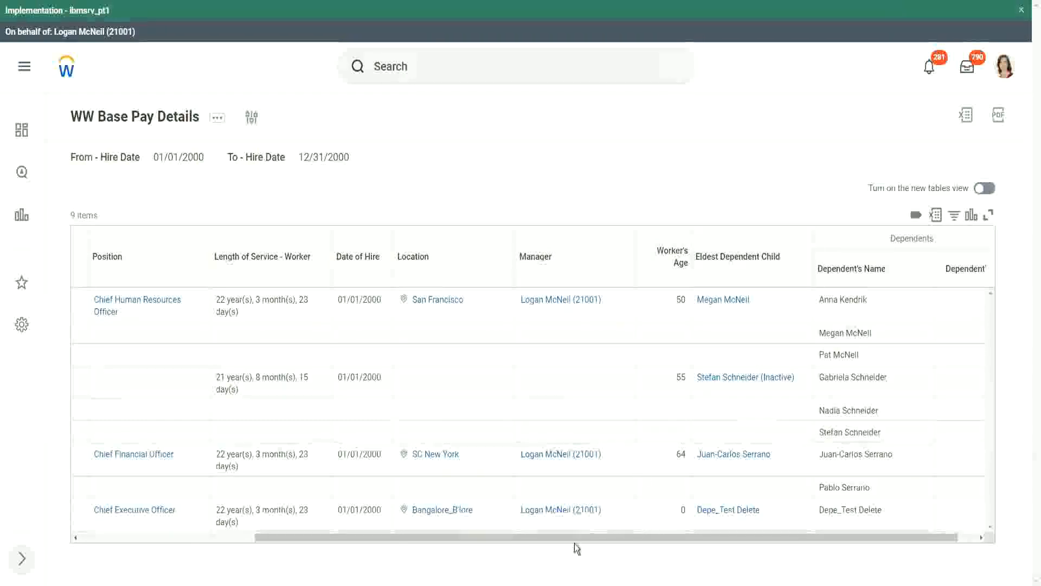
pyautogui.moveTo(574, 543); pyautogui.dragTo(275, 545)
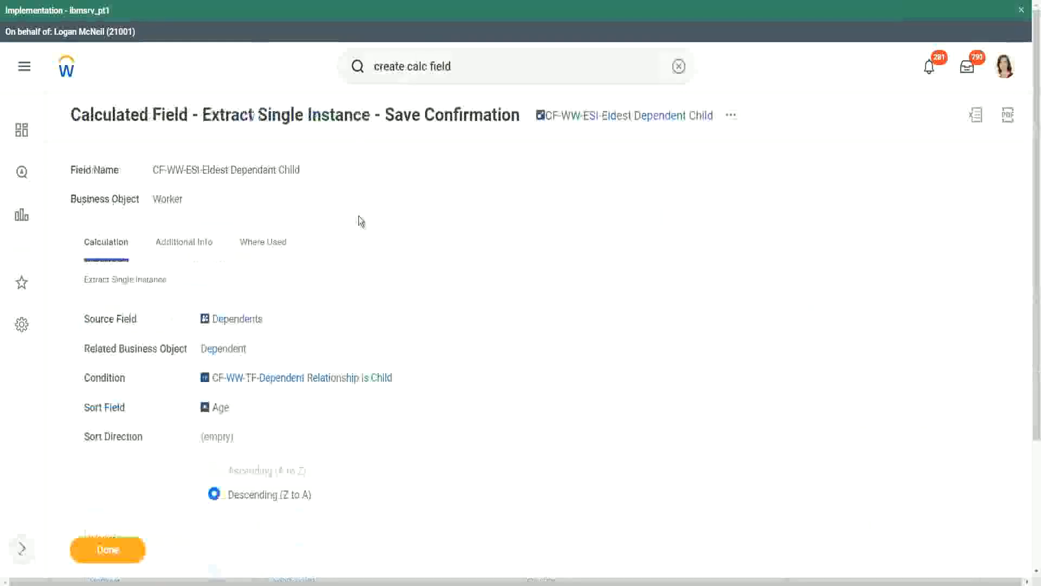
# Step: Copy the name of the CF-WW-ESI-Eldest Dependent Child calculated field and start the Create Calculated Field task
pyautogui.rightClick(608, 119)
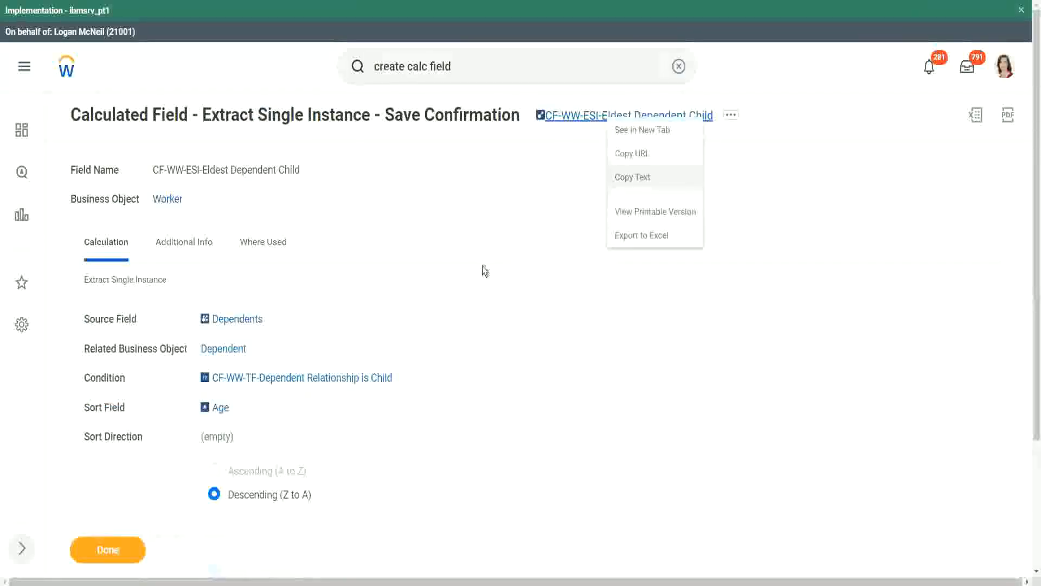
pyautogui.click(653, 179)
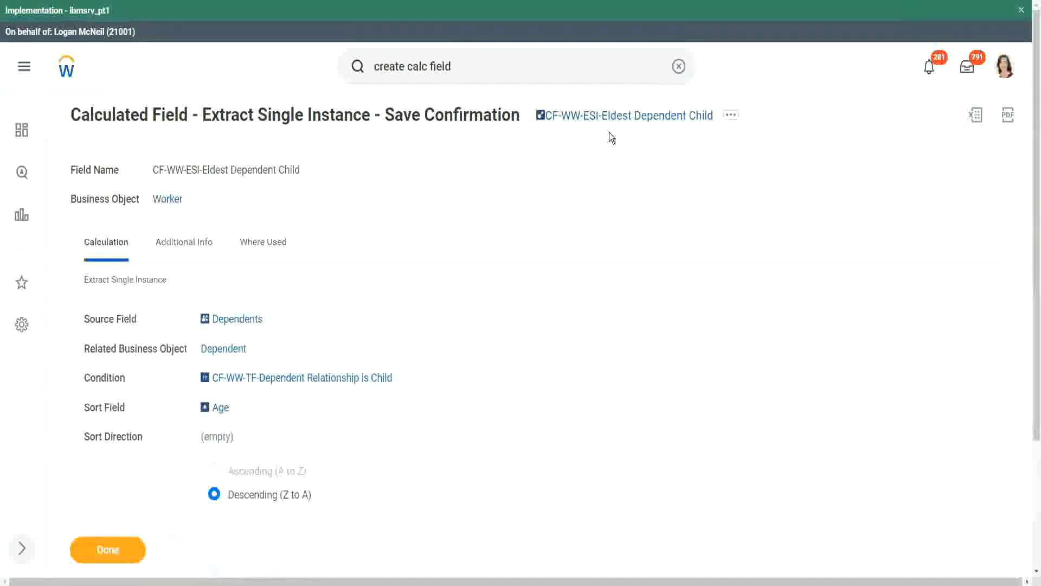
pyautogui.click(464, 69)
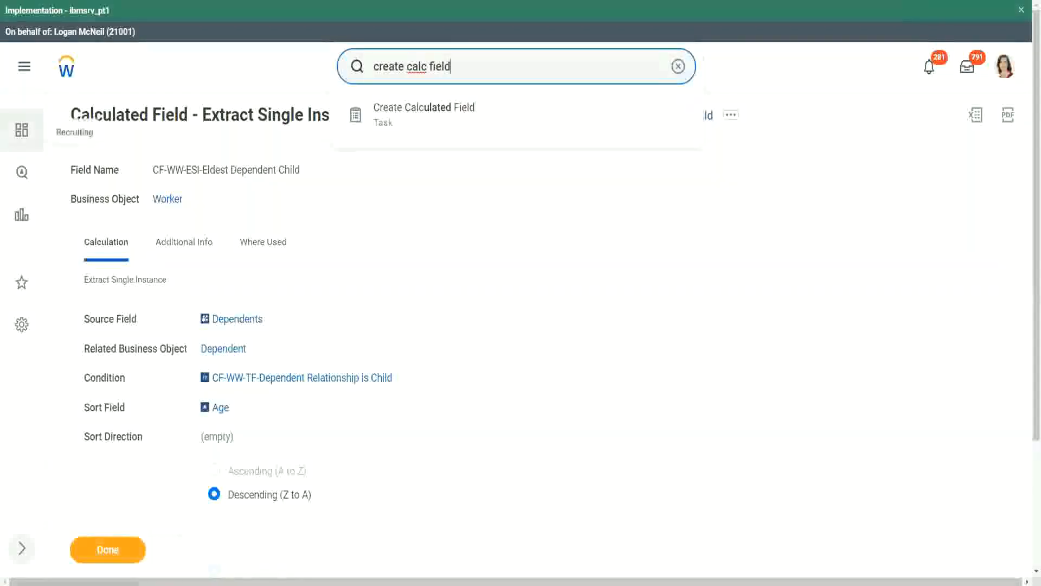
pyautogui.click(430, 111)
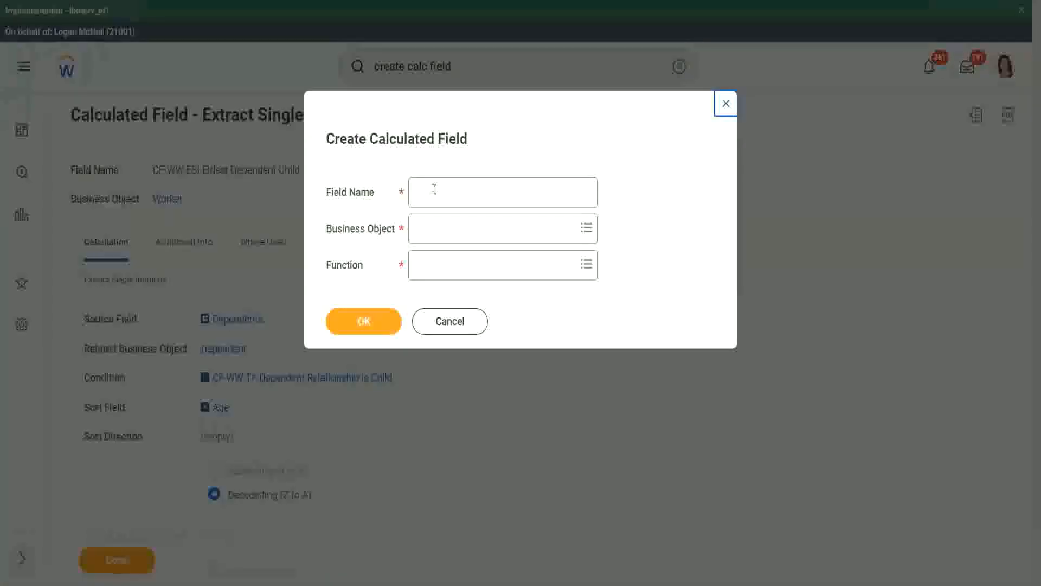
# Step: Paste the copied name as the new field's name and edit it to CF-WW-LRV-Age of the eldest Dependent Child
pyautogui.click(434, 189)
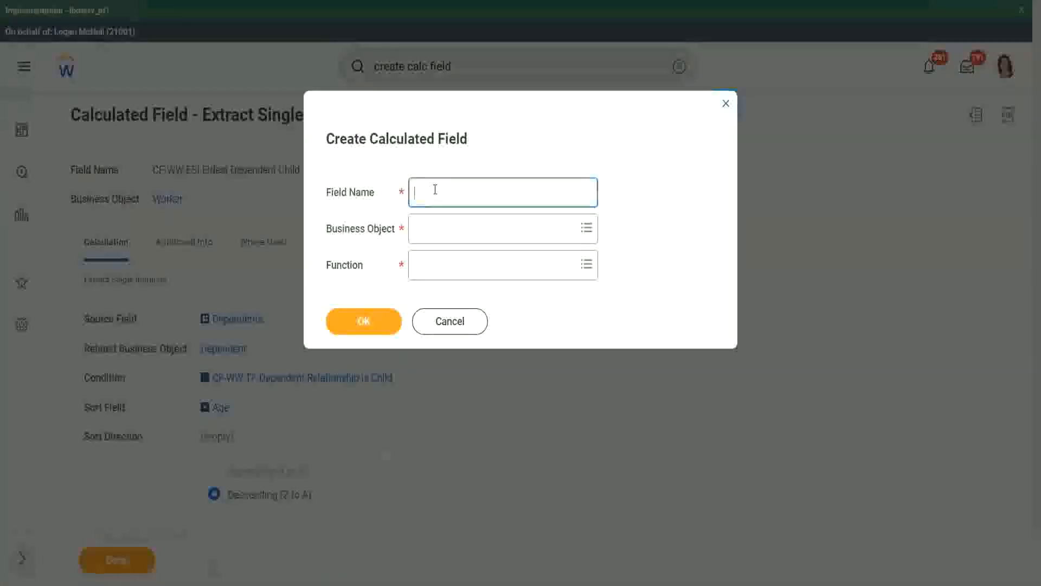
pyautogui.hotkey('ctrl', 'v')
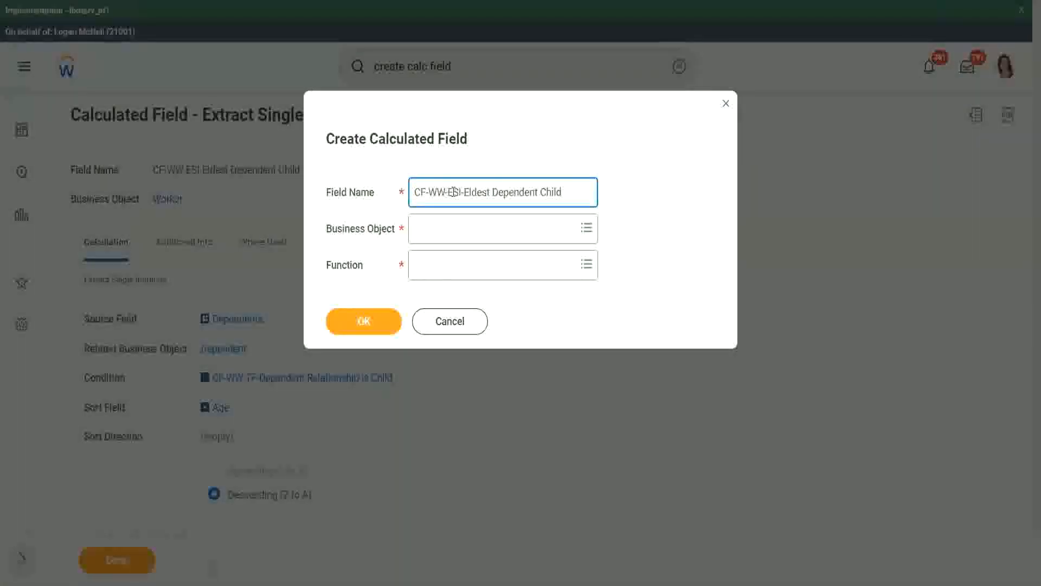
pyautogui.doubleClick(453, 192)
pyautogui.write('LRV-')
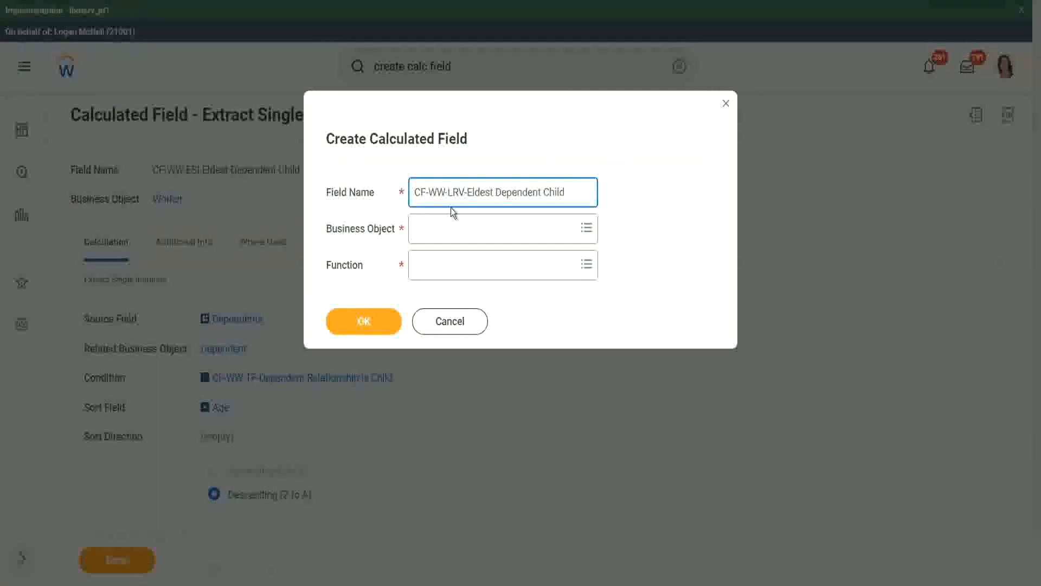
pyautogui.write('Age of ')
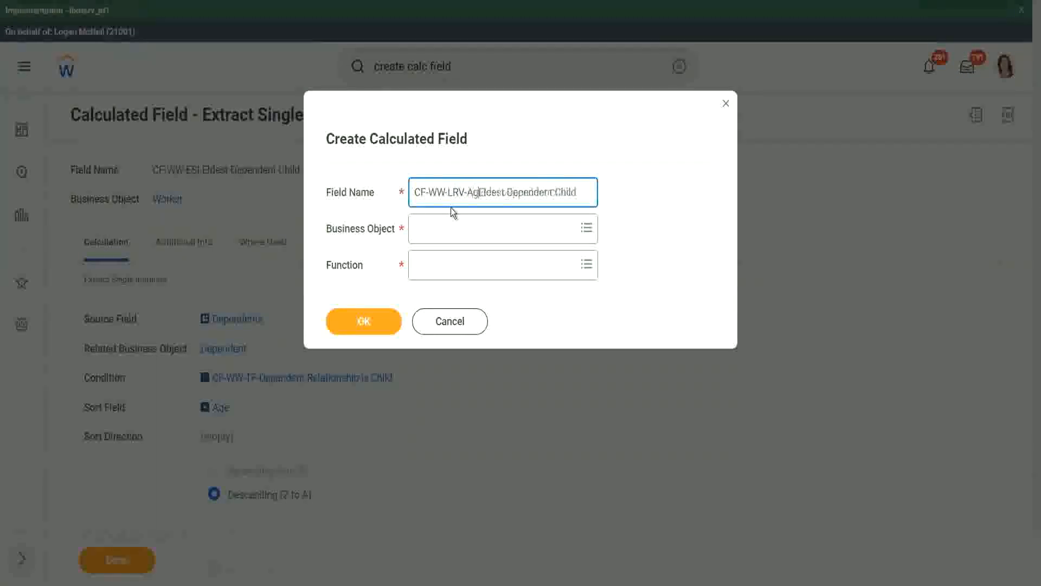
pyautogui.write('the')
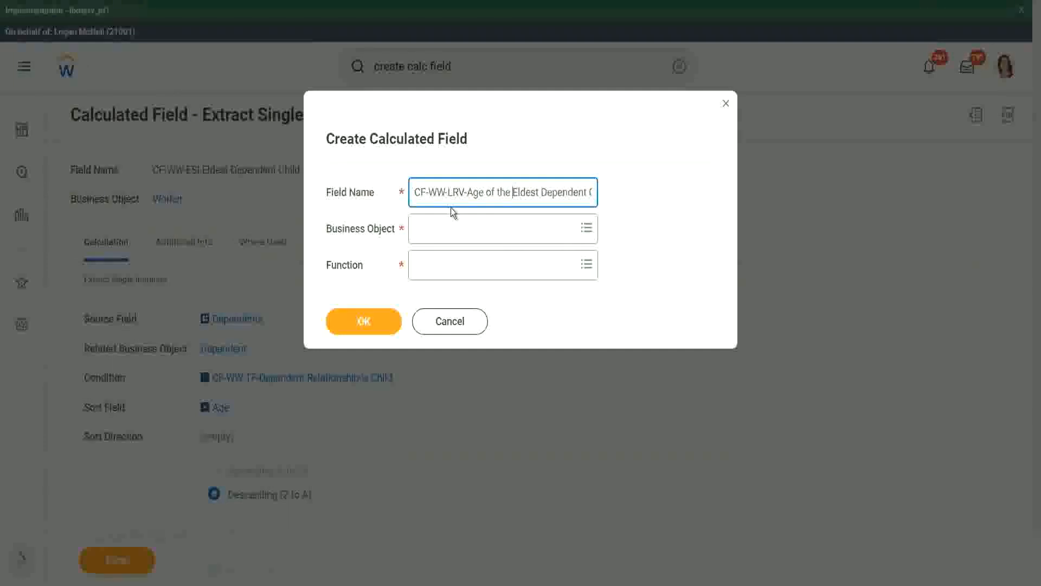
pyautogui.hotkey('shift', 'Right')
pyautogui.write('e')
pyautogui.press('End')
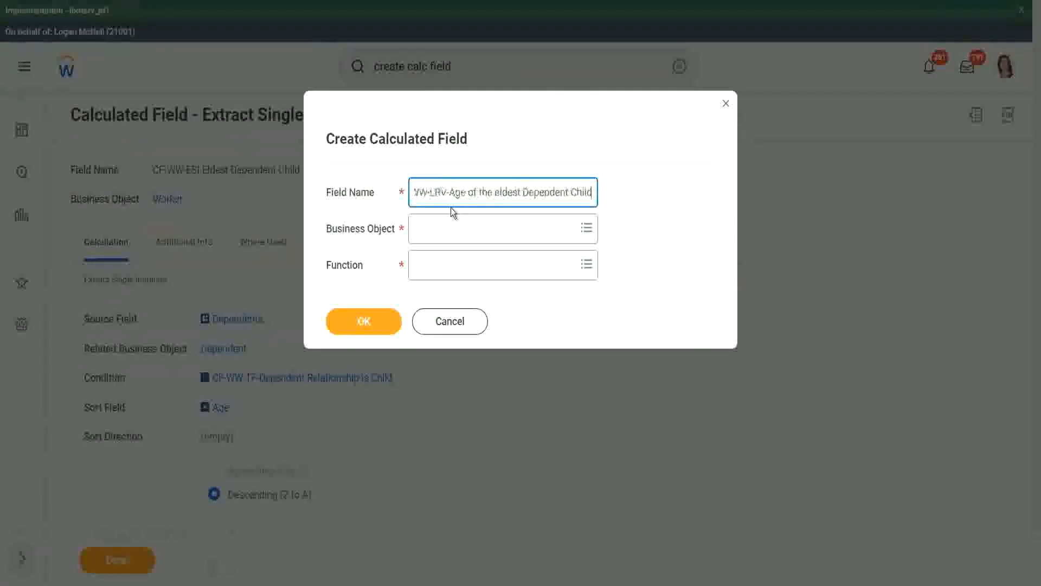
# Step: Set the new calculated field's business object to Worker and its function to Lookup Related Value, and confirm
pyautogui.press('Tab')
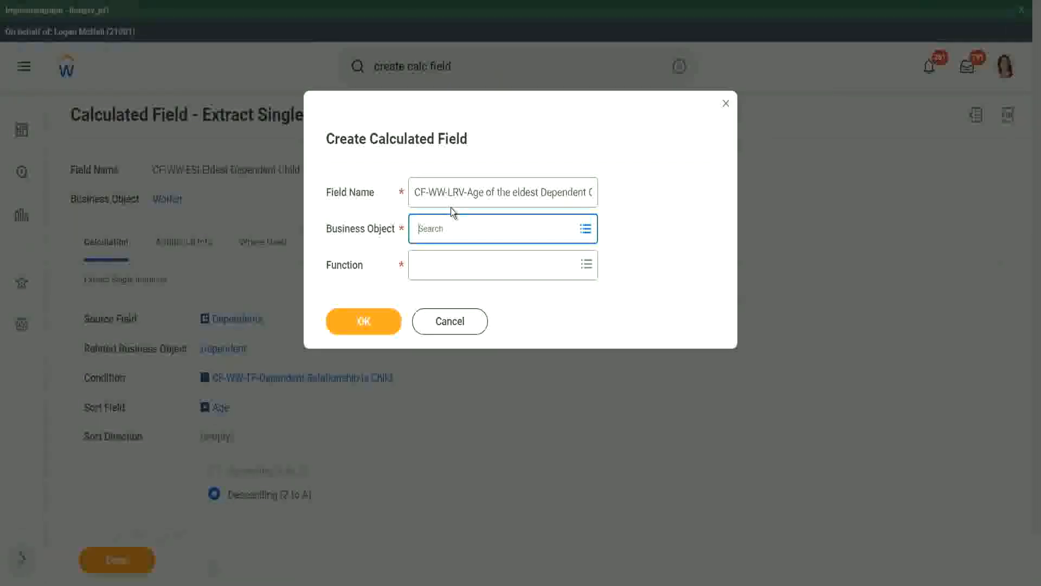
pyautogui.write('ker')
pyautogui.press('Return')
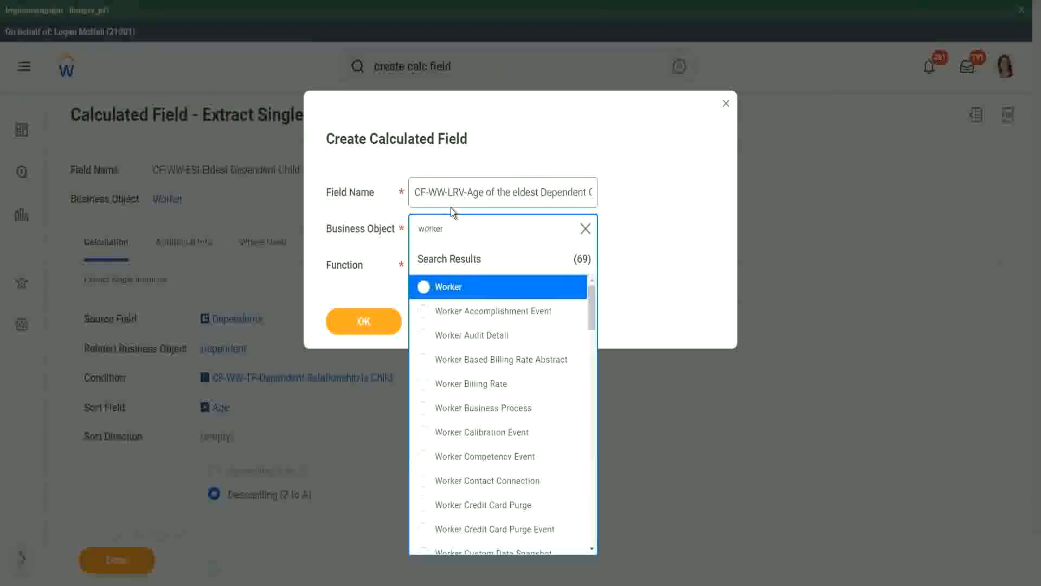
pyautogui.click(423, 288)
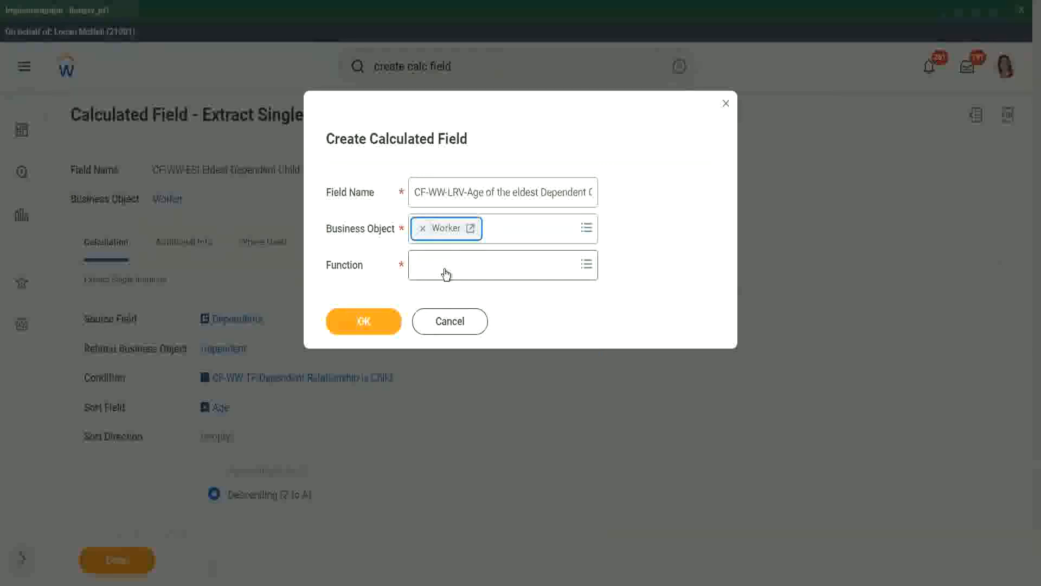
pyautogui.click(445, 272)
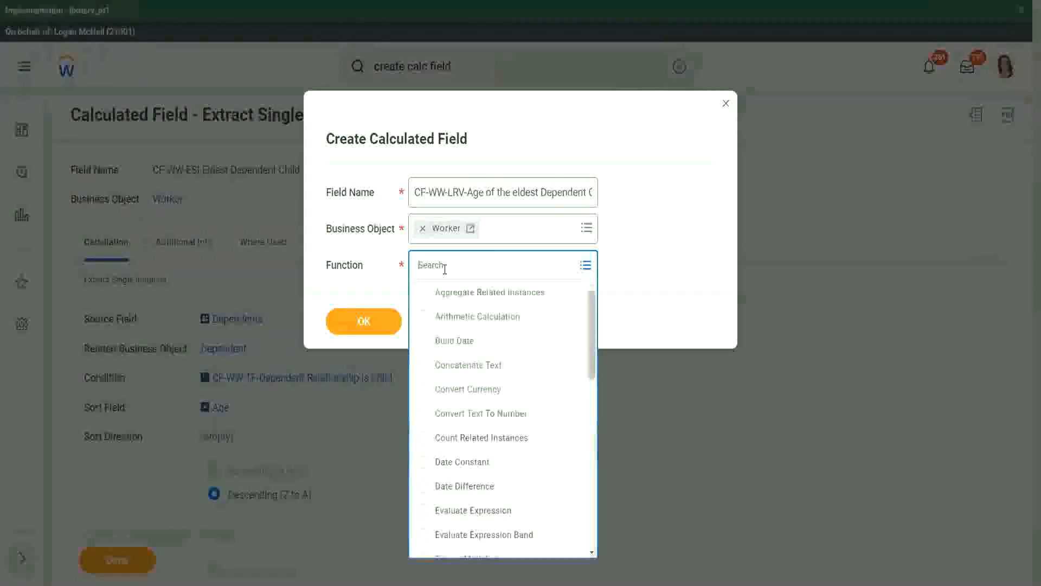
pyautogui.write('l')
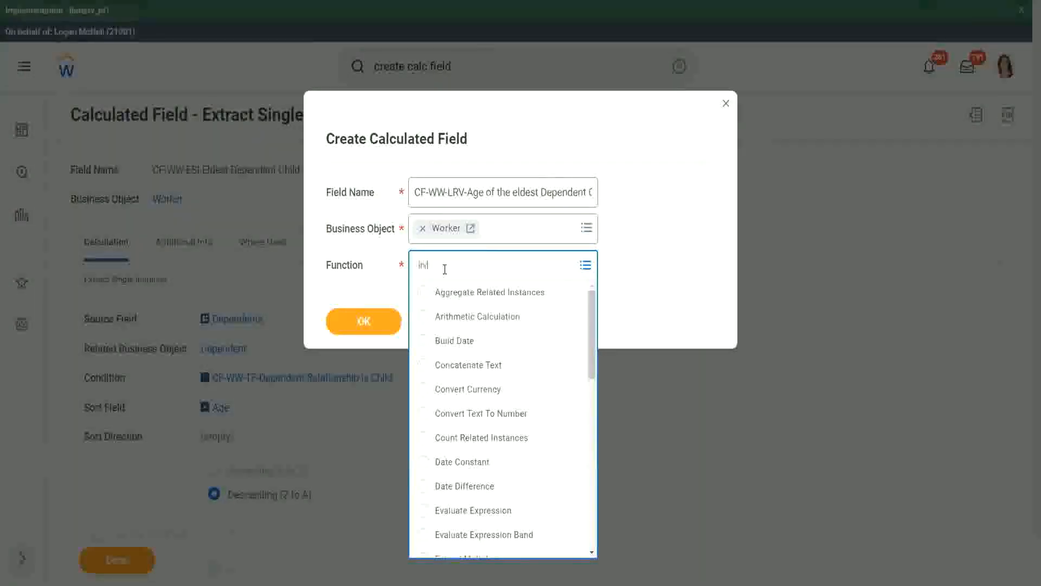
pyautogui.write('rv')
pyautogui.press('Return')
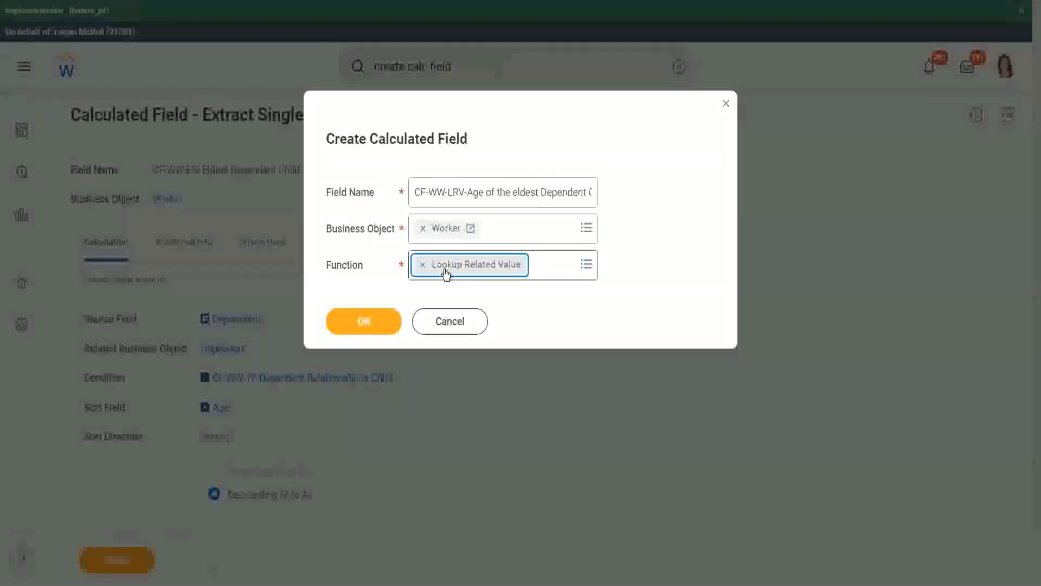
pyautogui.click(363, 323)
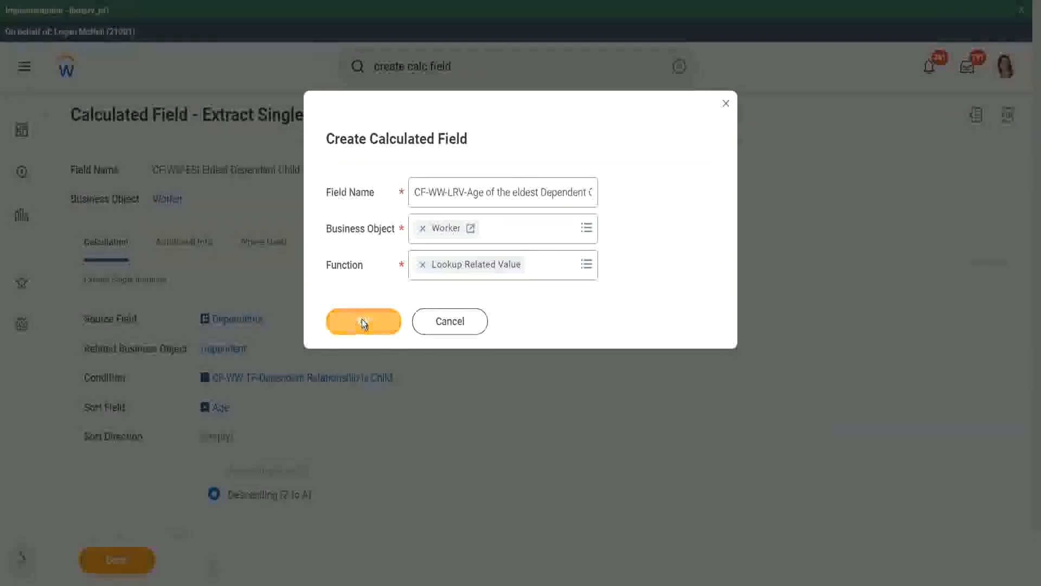